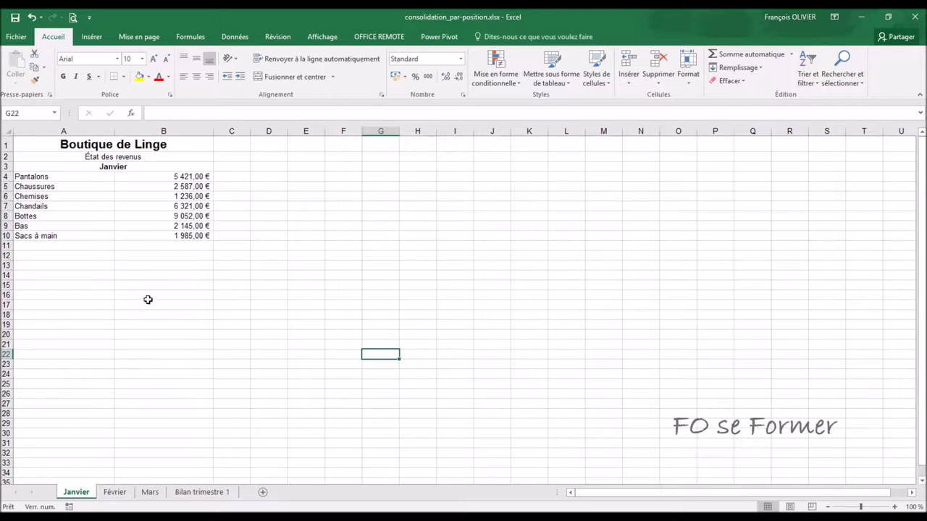
# - Review the Février and Mars sheets, then go to the Bilan trimestre 1 summary sheet
pyautogui.click(124, 491)
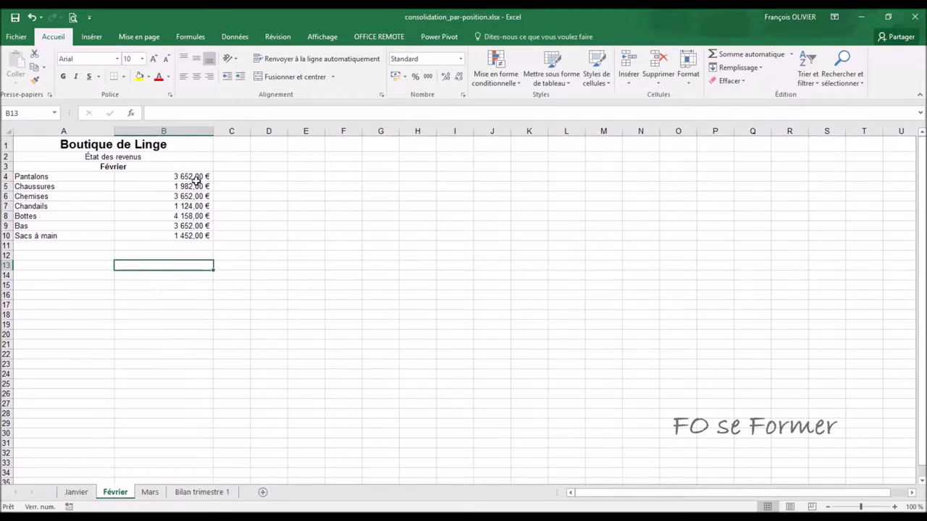
pyautogui.click(150, 492)
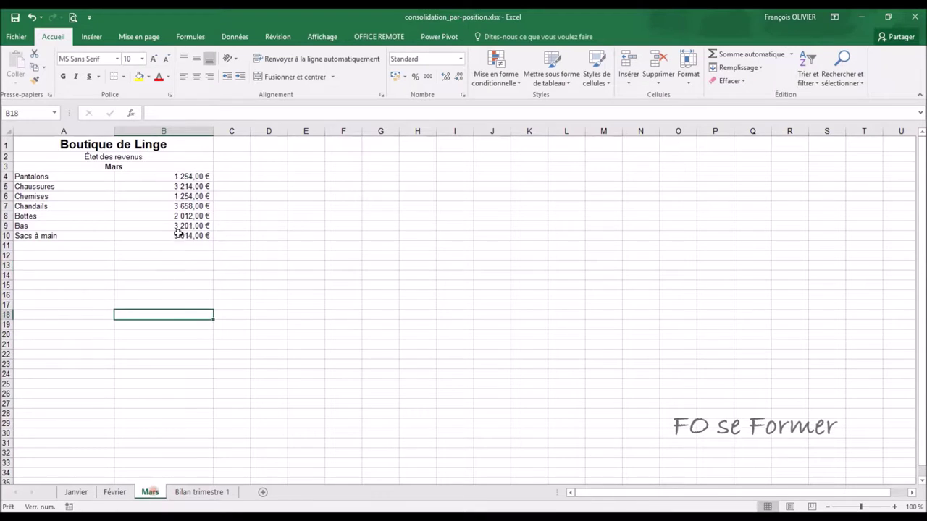
pyautogui.click(194, 489)
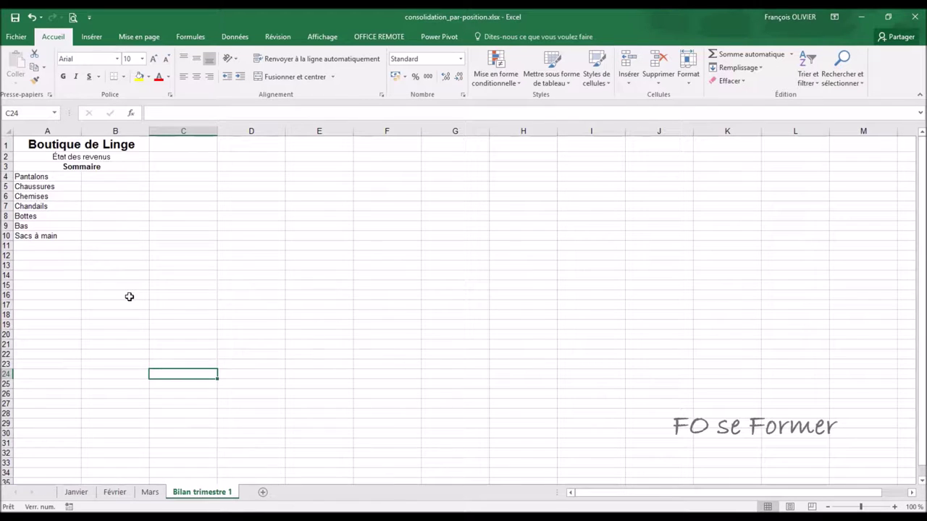
# - Select B4 on Bilan trimestre 1 and open Consolider from the Données tab
pyautogui.click(115, 177)
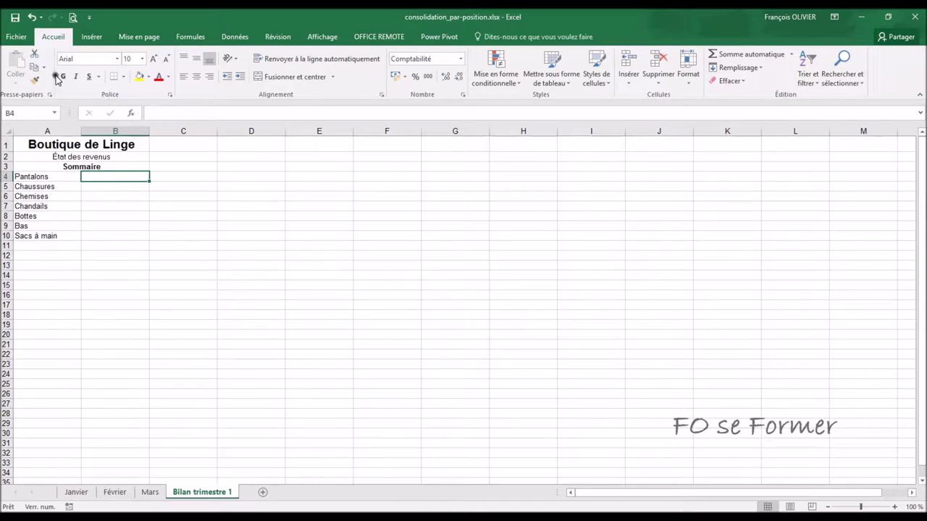
pyautogui.click(223, 38)
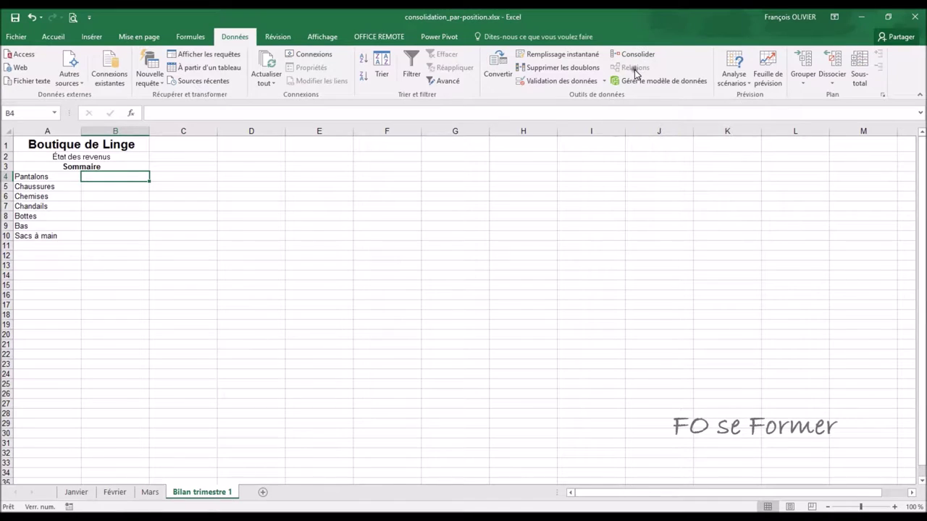
pyautogui.click(636, 55)
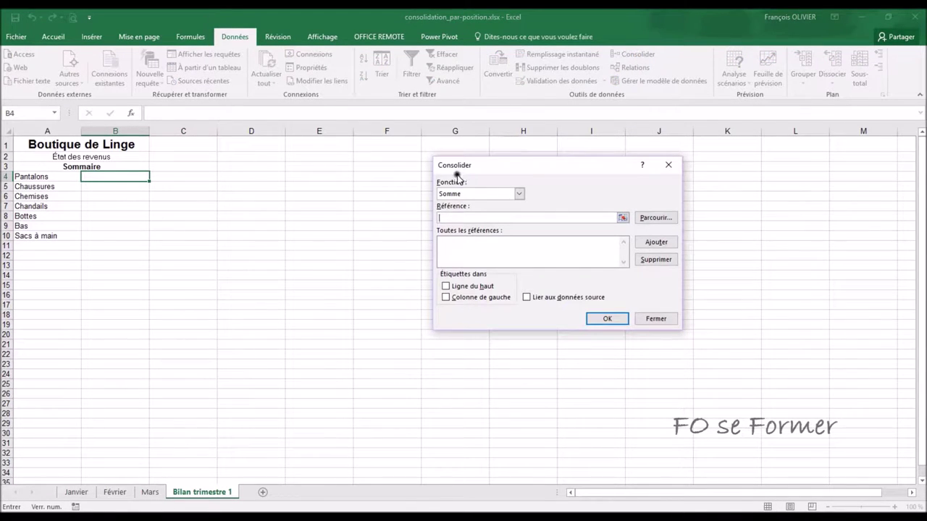
# - Keep Somme as the consolidation function and place the cursor in the Référence box
pyautogui.click(518, 193)
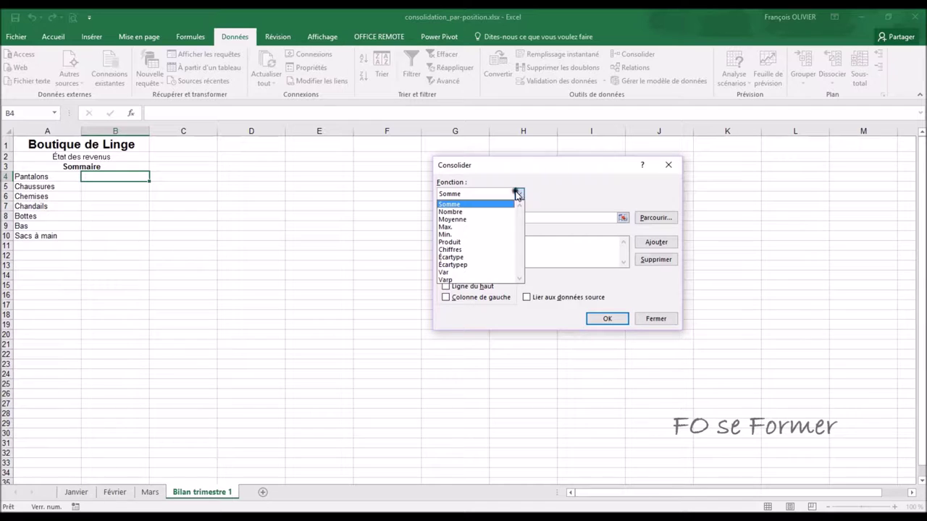
pyautogui.click(529, 190)
pyautogui.click(525, 215)
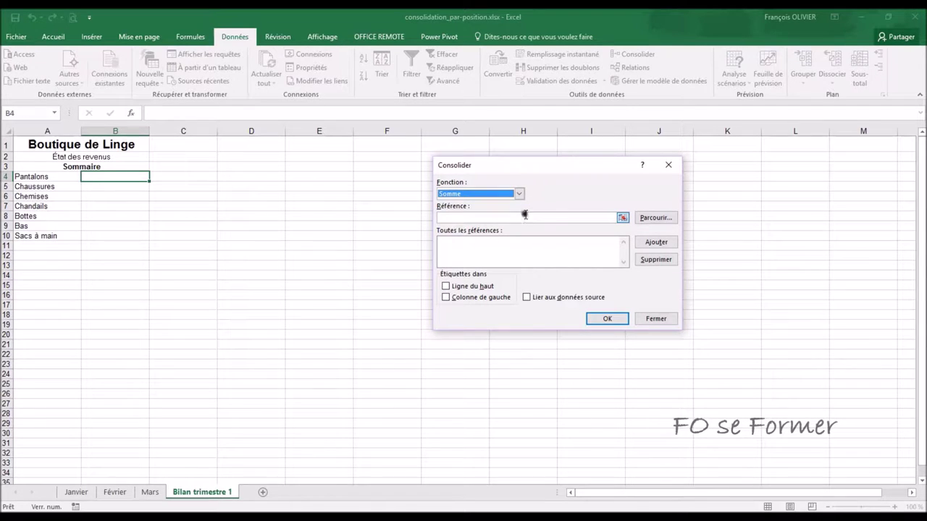
pyautogui.click(525, 215)
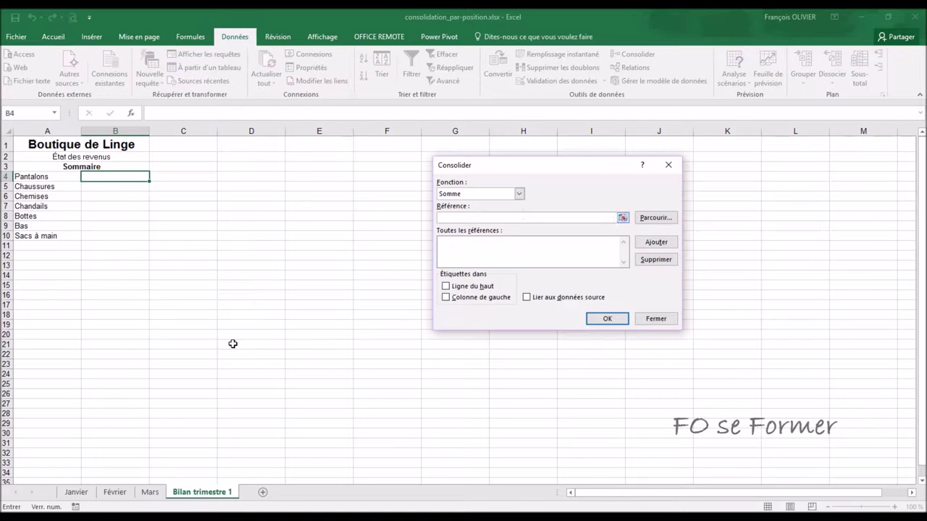
# - Add B4:B10 from Janvier, Février and Mars as references and tick linking to source data
pyautogui.click(84, 489)
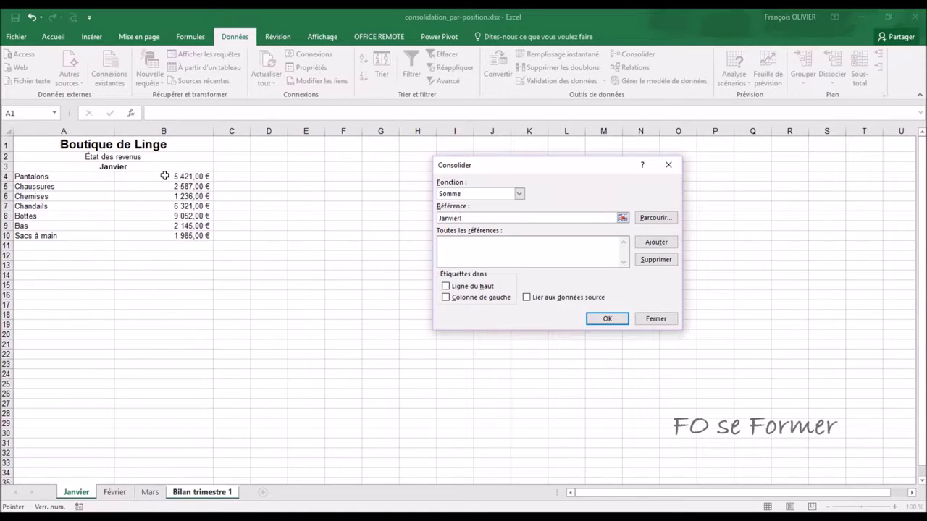
pyautogui.moveTo(164, 175); pyautogui.dragTo(152, 232)
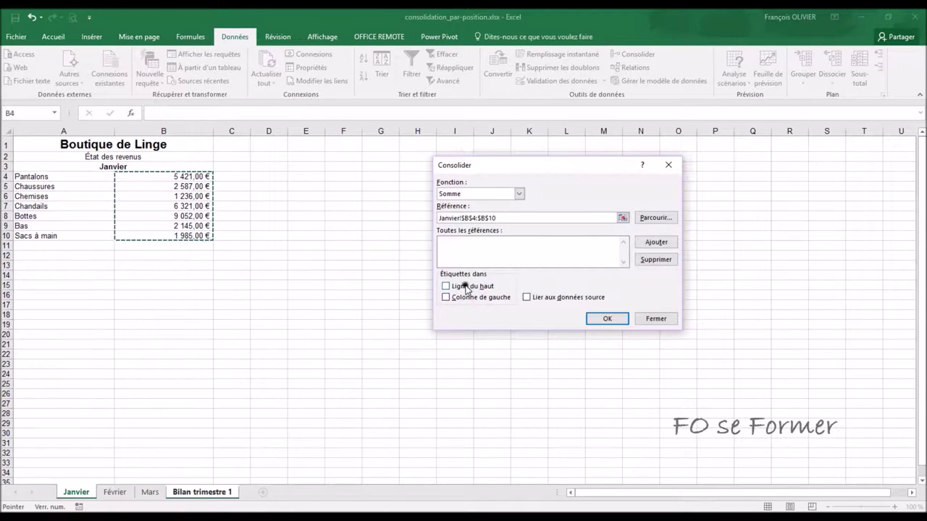
pyautogui.click(663, 244)
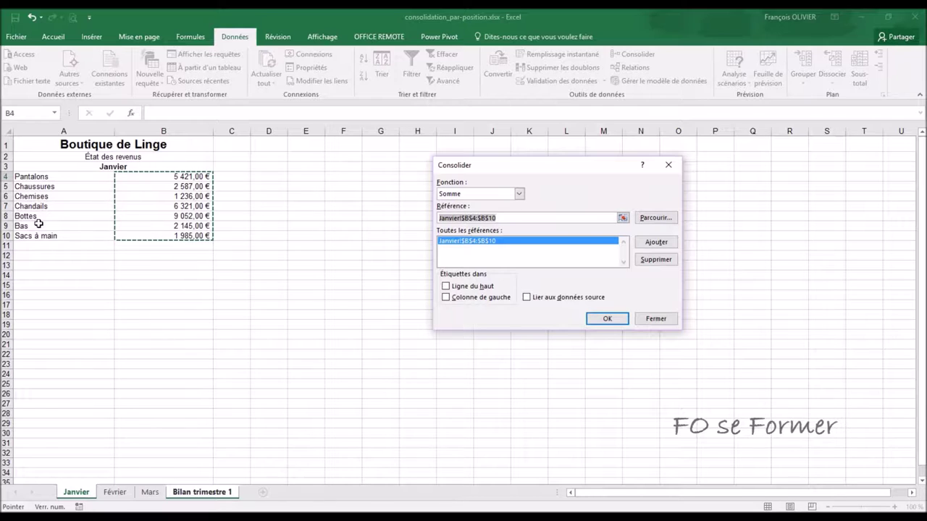
pyautogui.click(121, 493)
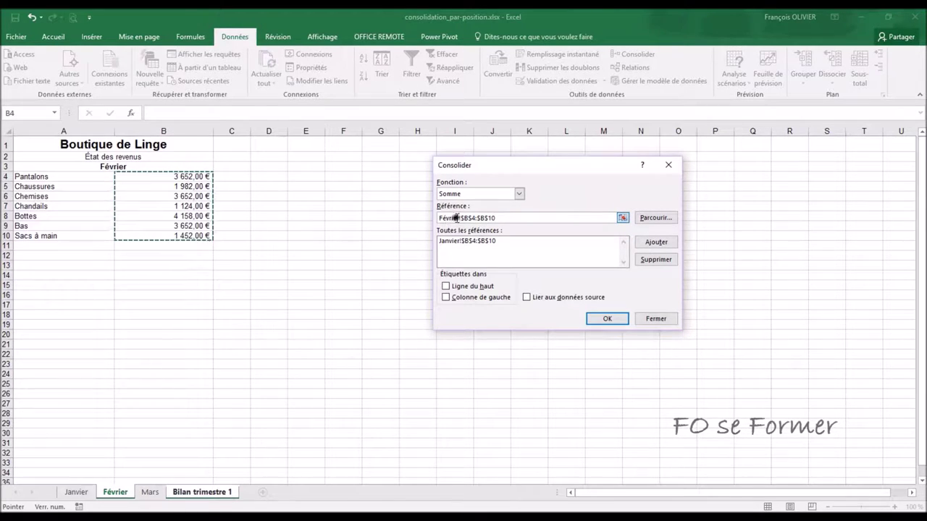
pyautogui.click(646, 244)
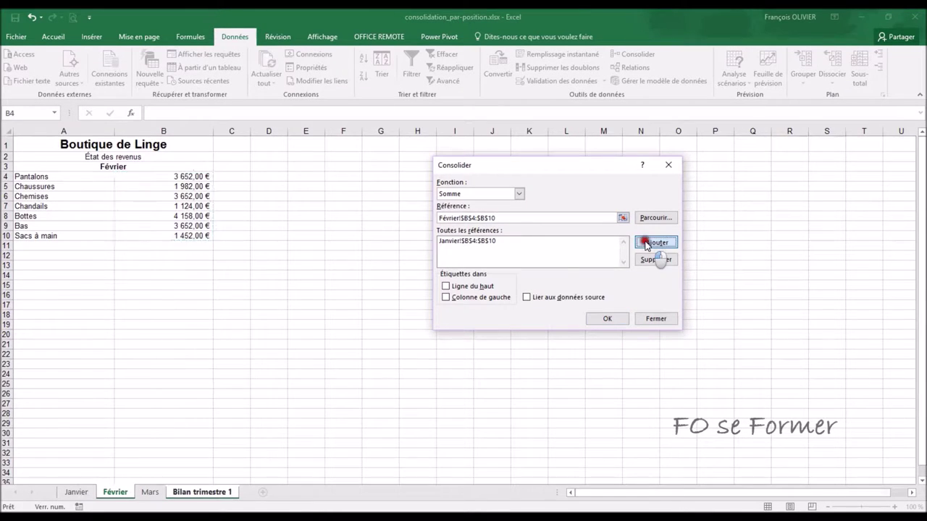
pyautogui.click(153, 492)
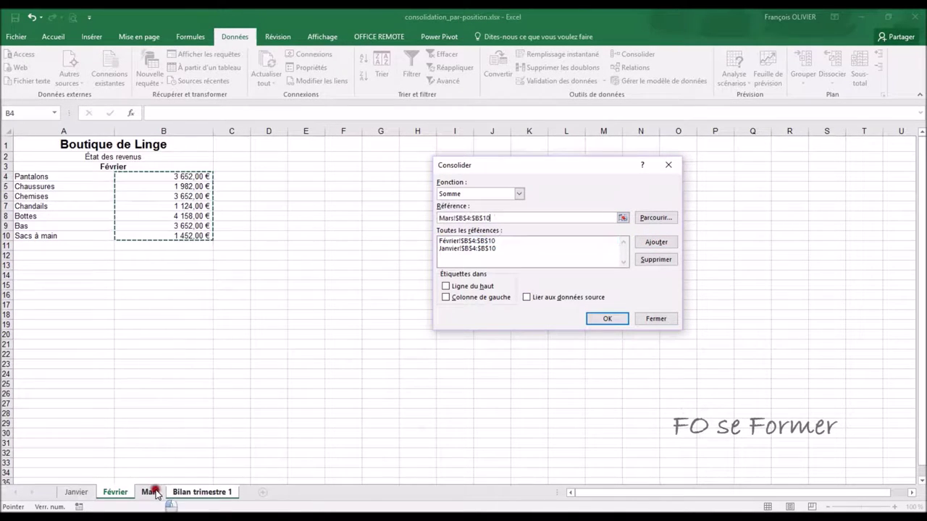
pyautogui.click(647, 244)
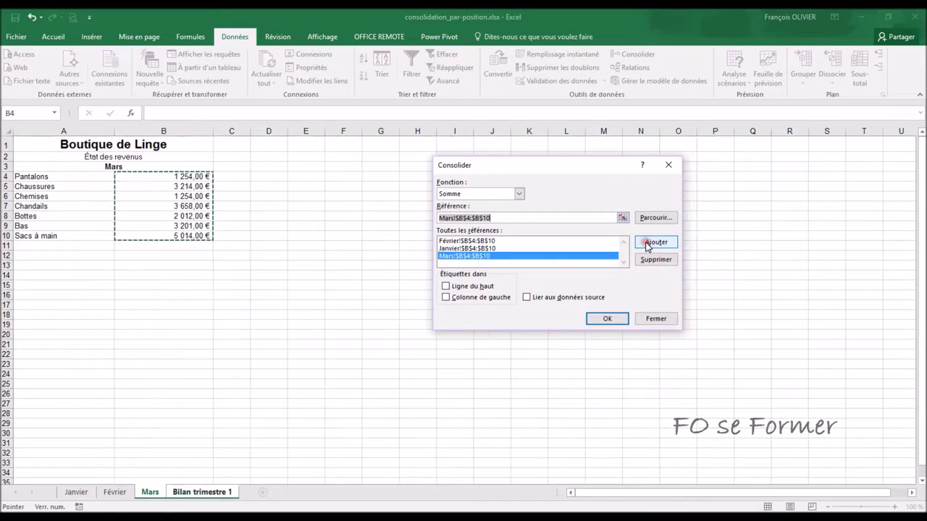
pyautogui.click(485, 264)
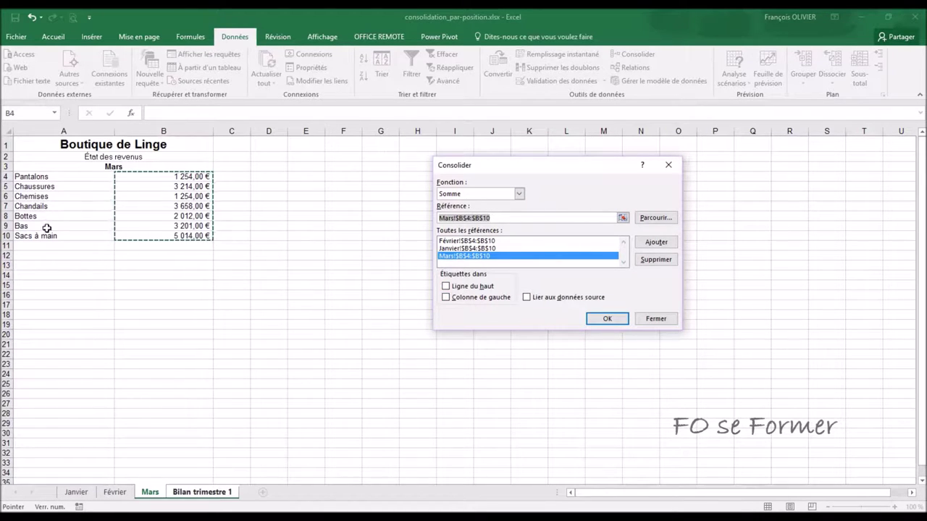
pyautogui.click(526, 298)
# - Confirm Lier aux données source and run the consolidation, giving Pantalons 10 327,00 € and Bottes 15 222,00 €
pyautogui.click(526, 297)
pyautogui.click(531, 296)
pyautogui.click(527, 297)
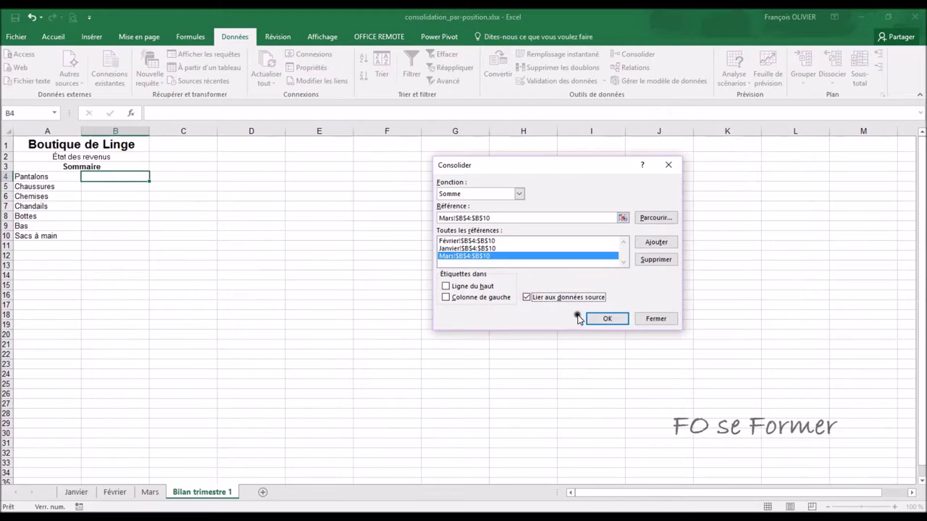
pyautogui.click(605, 319)
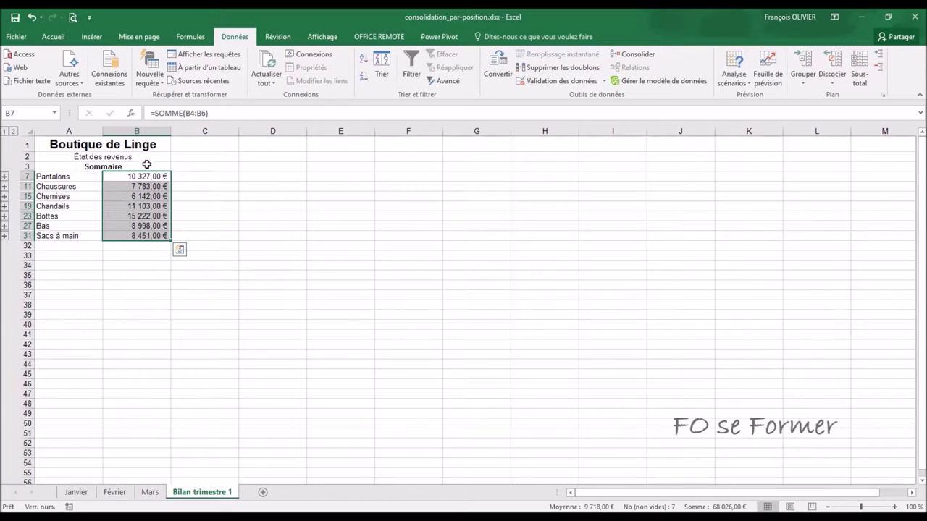
# - Expand the Pantalons group to check B4–B6 linked sources, then switch to consolidation_par_catégorie.xlsx
pyautogui.click(149, 176)
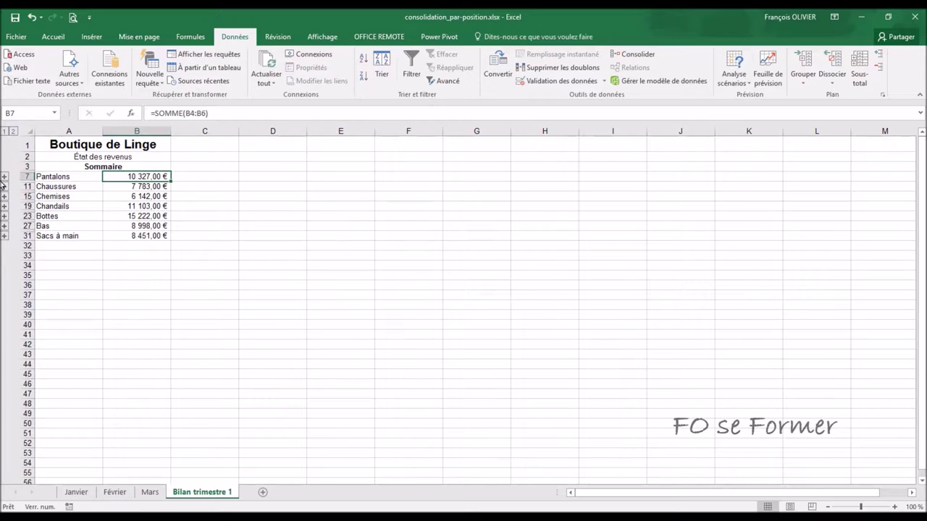
pyautogui.click(4, 176)
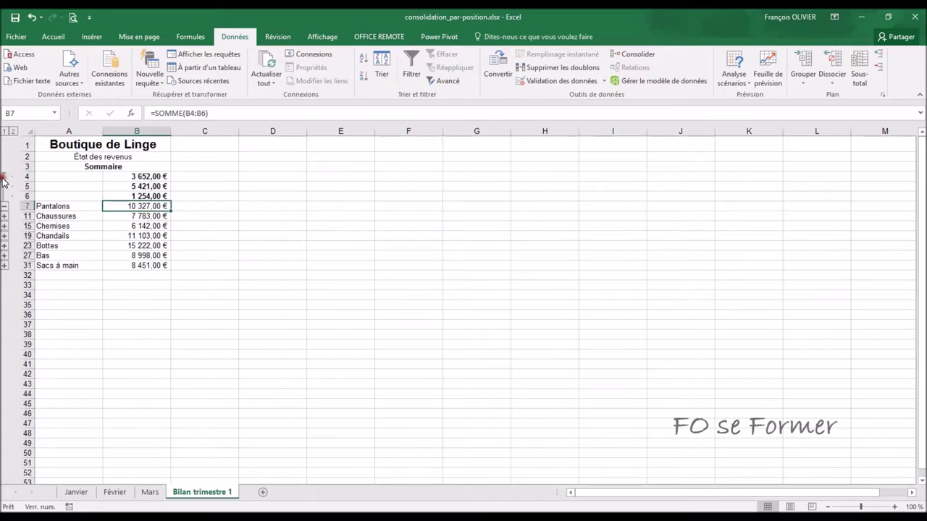
pyautogui.click(145, 177)
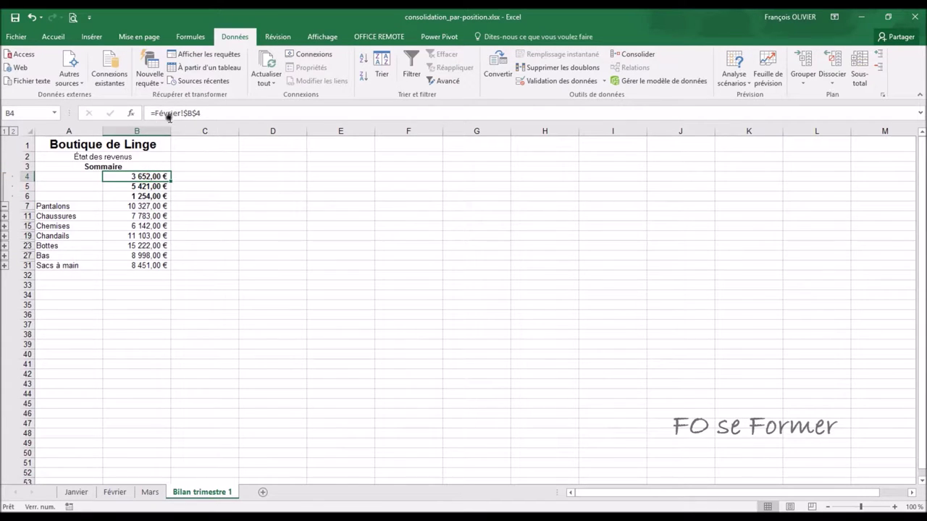
pyautogui.click(144, 186)
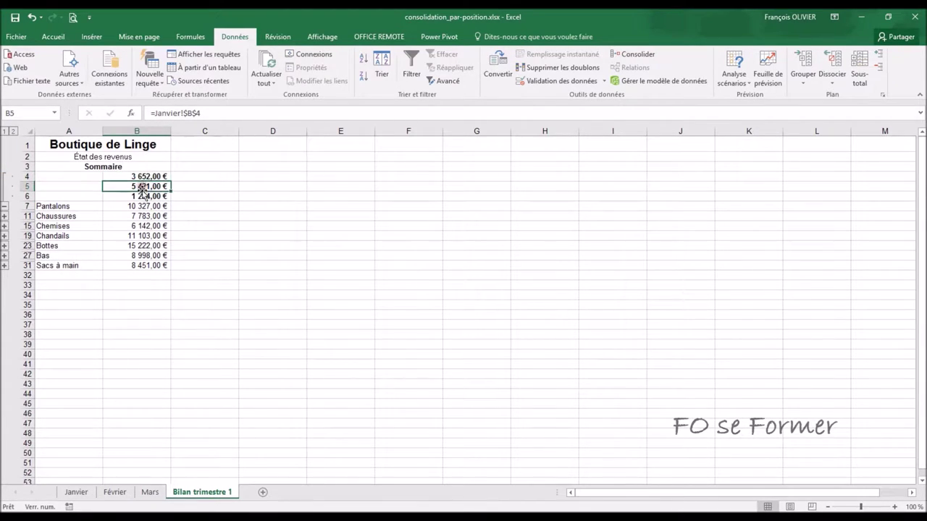
pyautogui.click(142, 196)
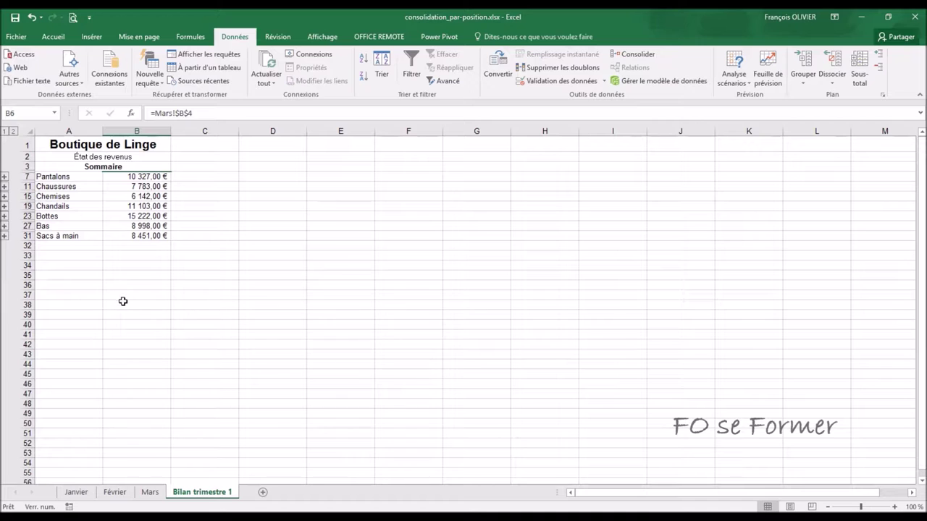
pyautogui.moveTo(265, 511)
pyautogui.click(152, 471)
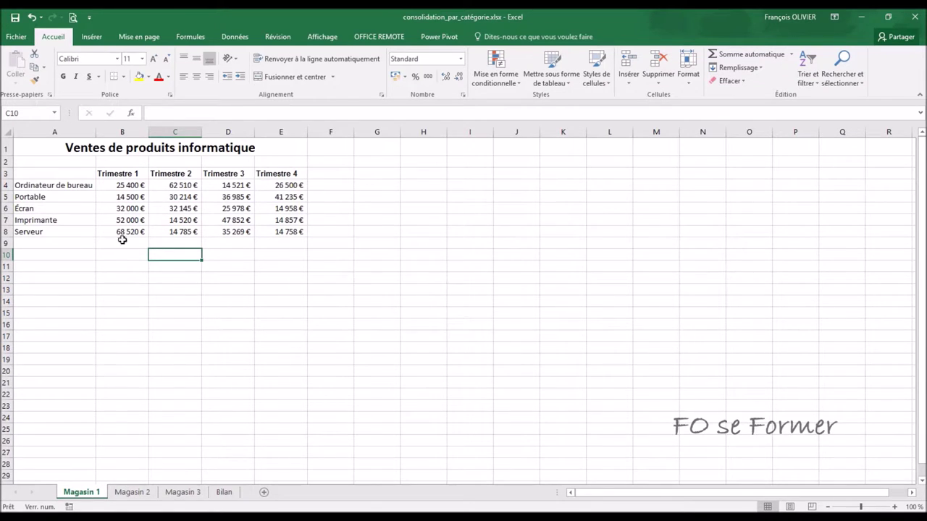
# - Browse the Magasin 1, Magasin 2 and Magasin 3 sales sheets
pyautogui.click(141, 492)
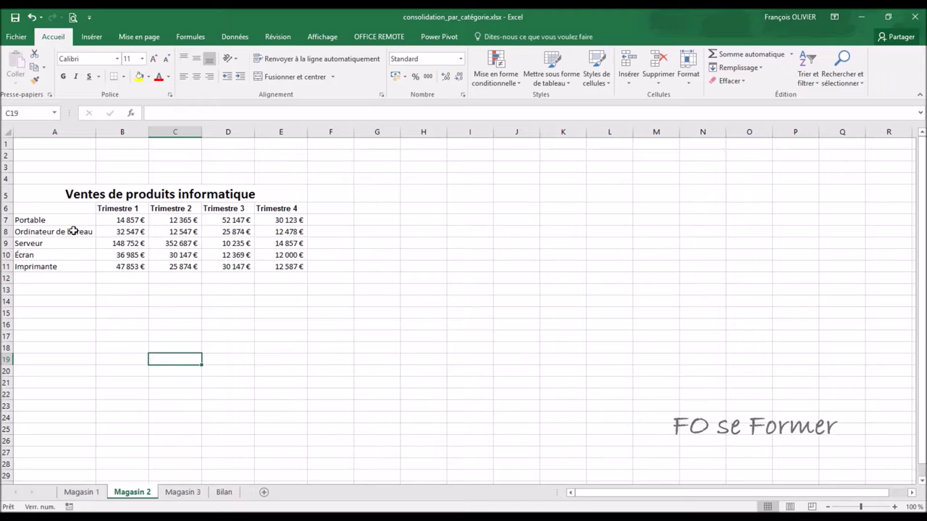
pyautogui.click(93, 491)
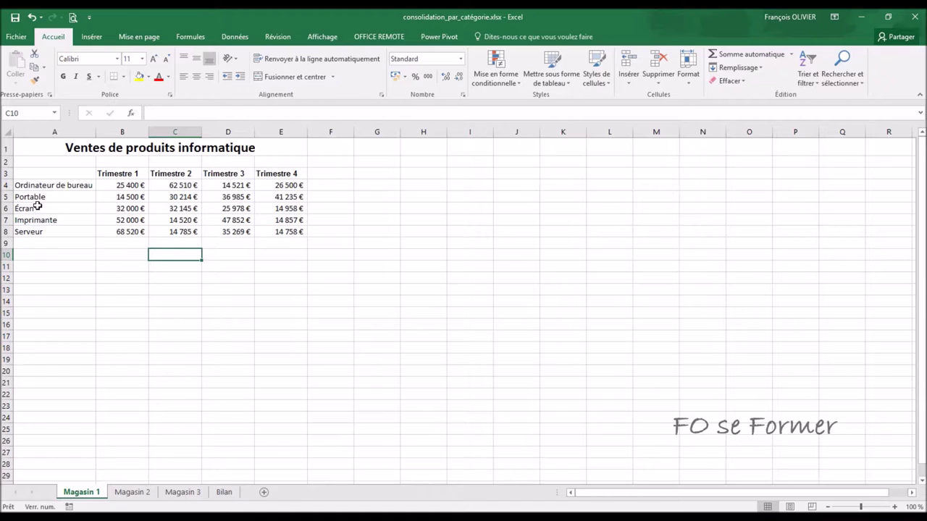
pyautogui.click(145, 491)
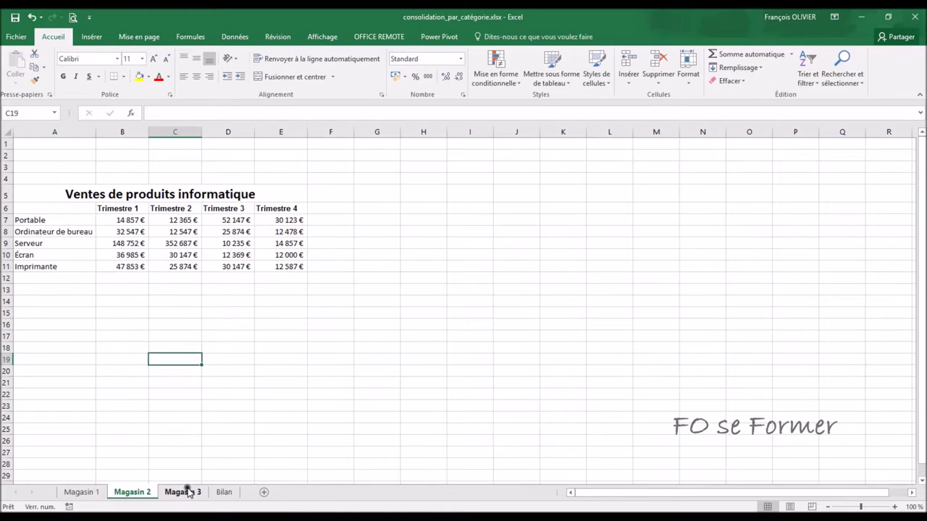
pyautogui.click(185, 491)
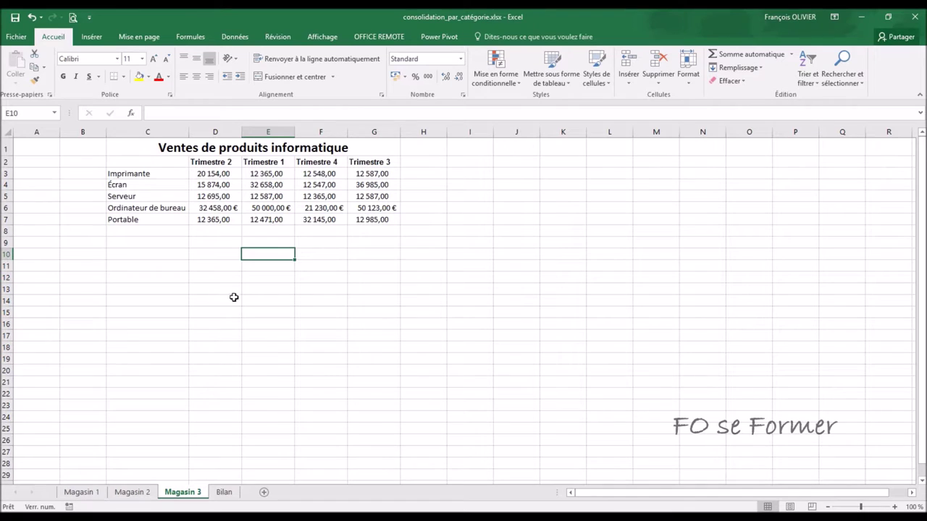
pyautogui.click(127, 493)
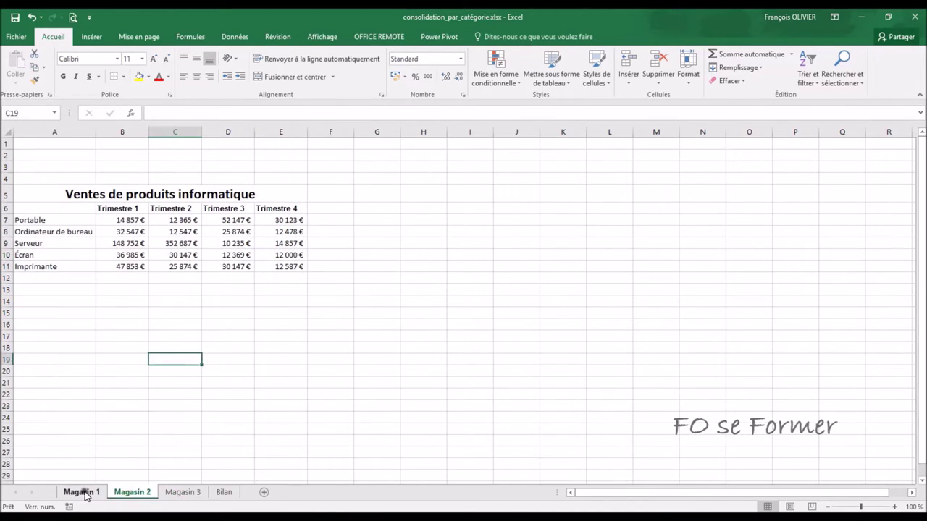
pyautogui.click(84, 493)
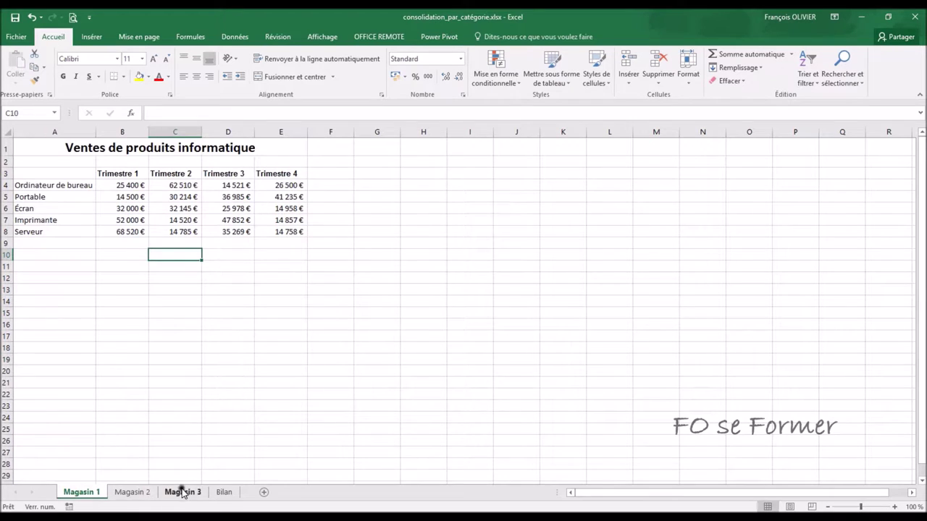
pyautogui.click(183, 493)
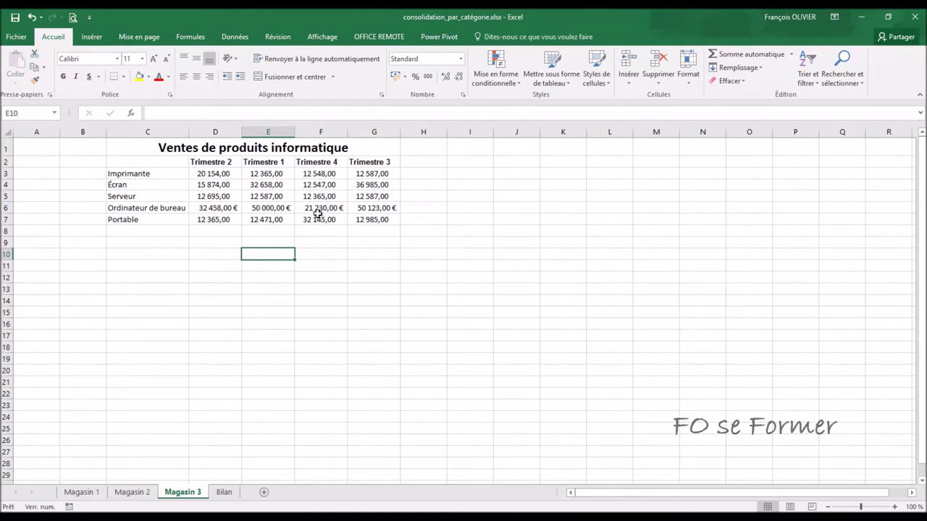
# - Check Magasin 3's Écran and Ordinateur de bureau Trimestre 1 values, then go to the empty Bilan sheet
pyautogui.click(272, 187)
pyautogui.click(268, 208)
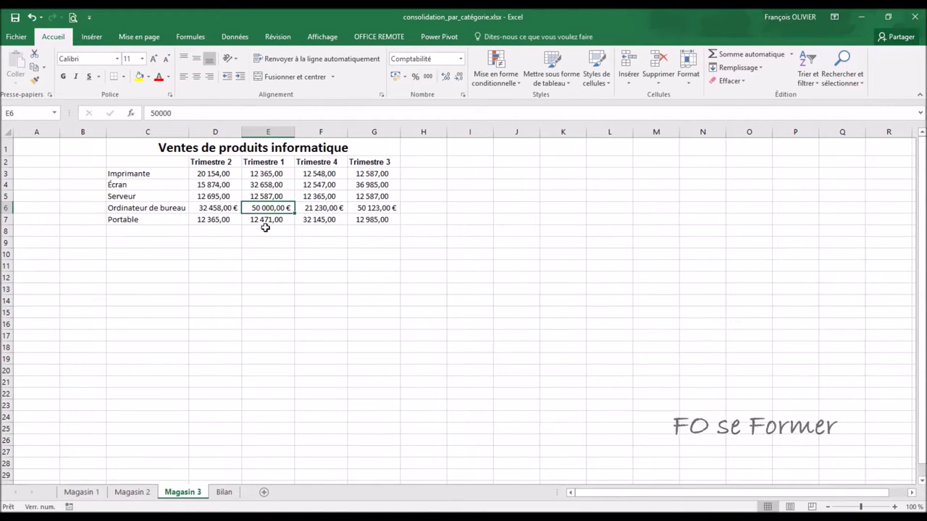
pyautogui.click(224, 492)
pyautogui.click(118, 214)
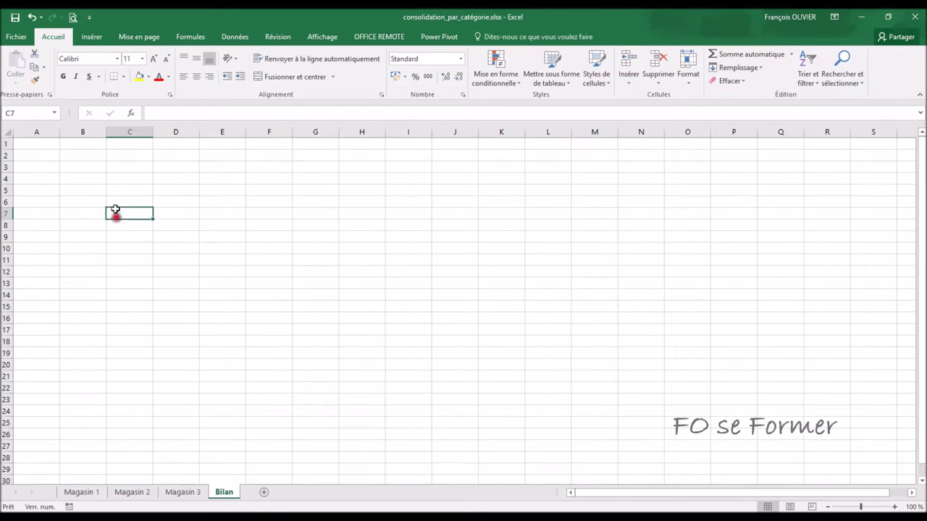
# - Select B2 on Bilan and open Consolider from the Données tab
pyautogui.click(52, 147)
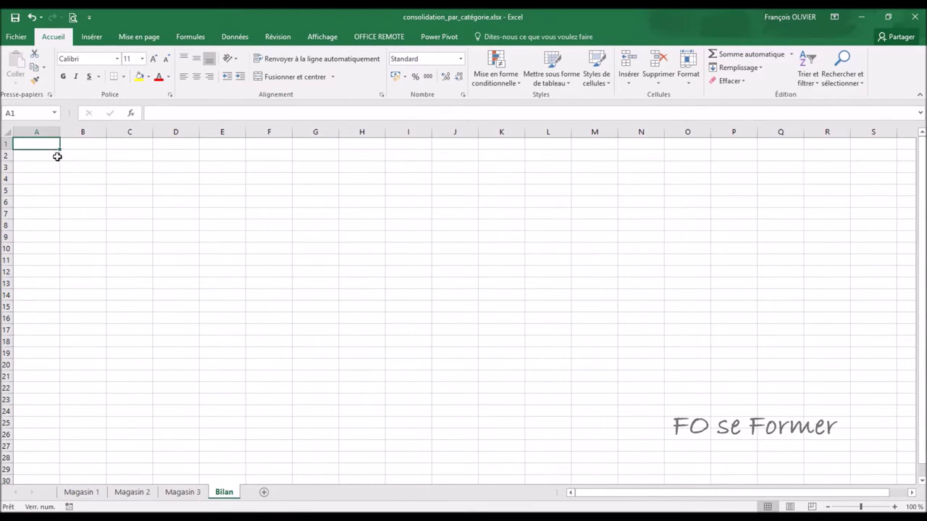
pyautogui.click(78, 155)
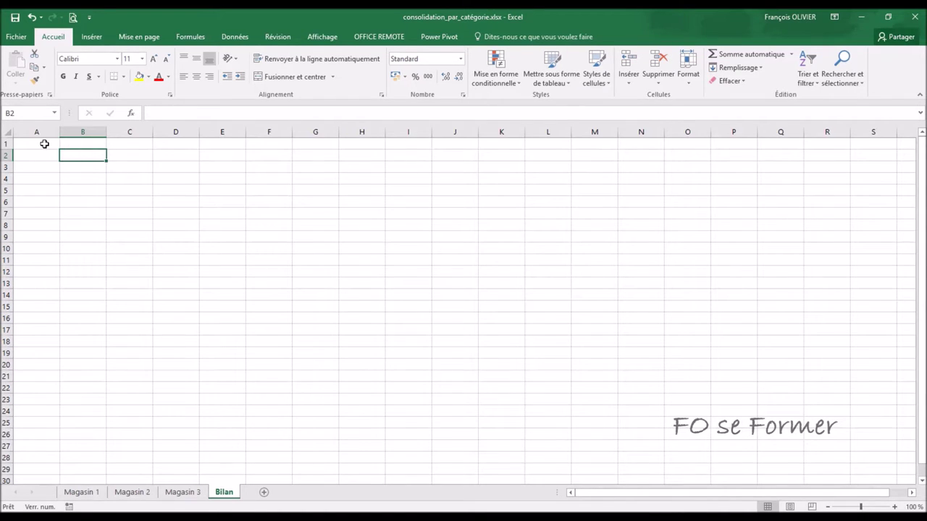
pyautogui.click(232, 38)
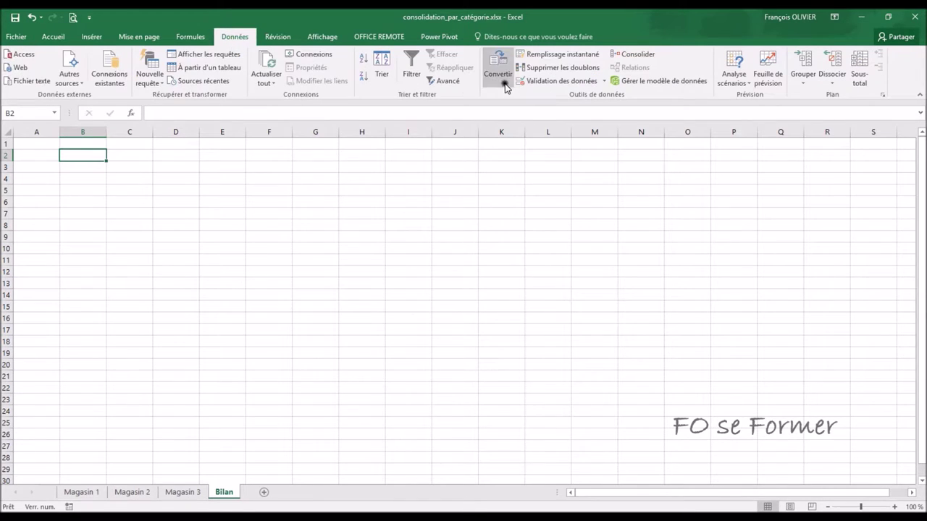
pyautogui.click(634, 55)
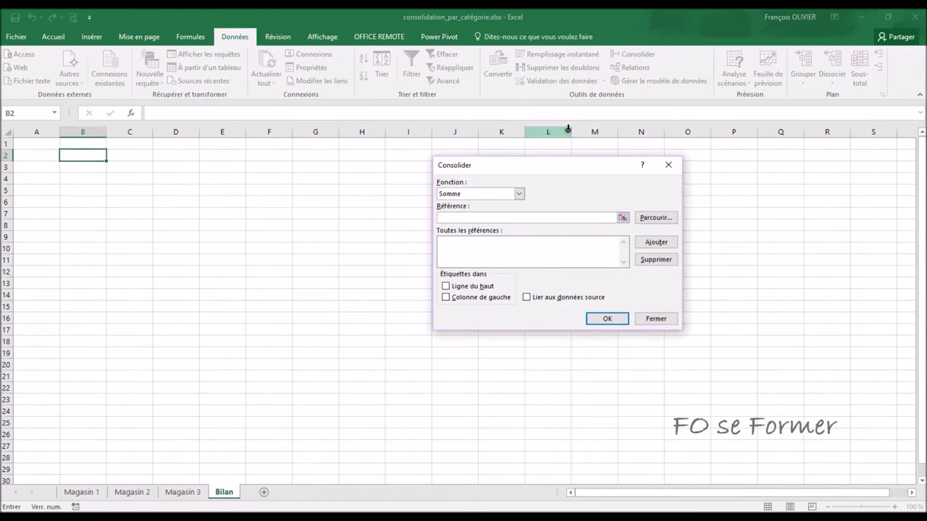
# - Keep Somme and add the Magasin 1 sales table as the first source reference
pyautogui.click(519, 195)
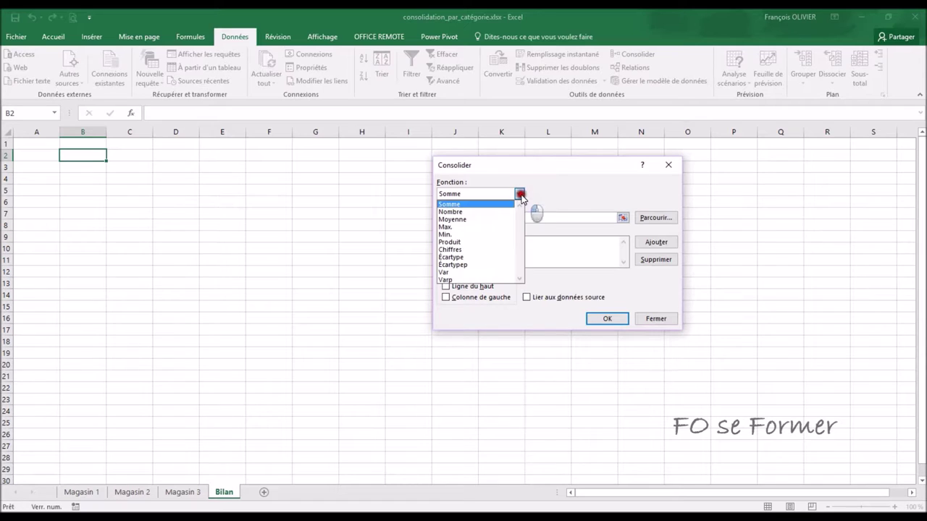
pyautogui.click(520, 195)
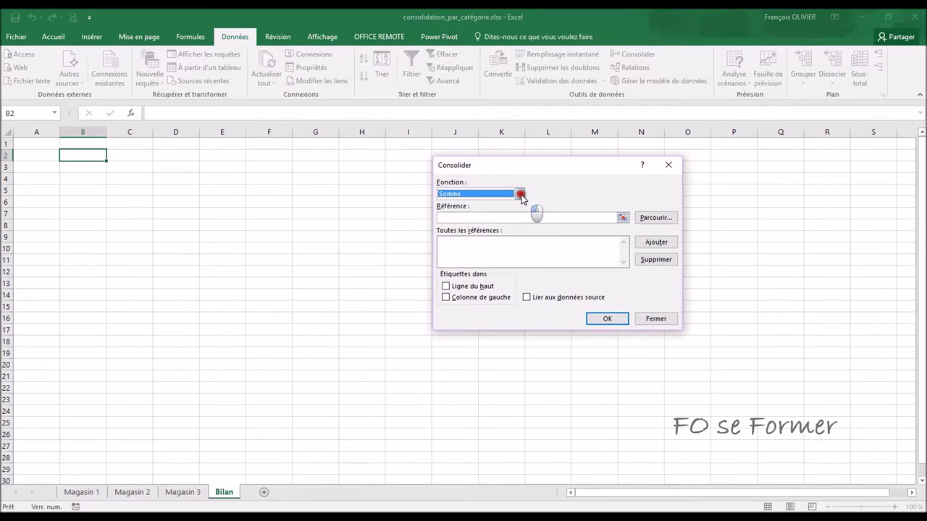
pyautogui.click(509, 218)
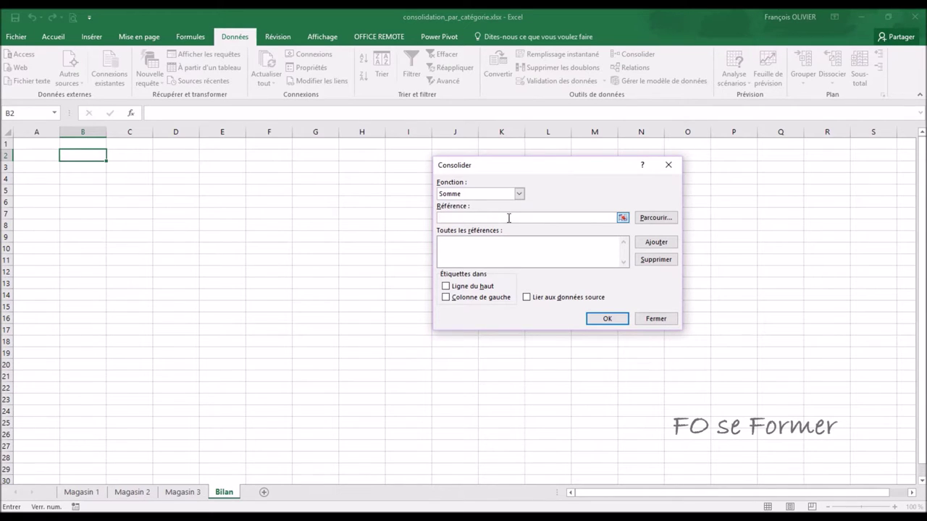
pyautogui.click(82, 492)
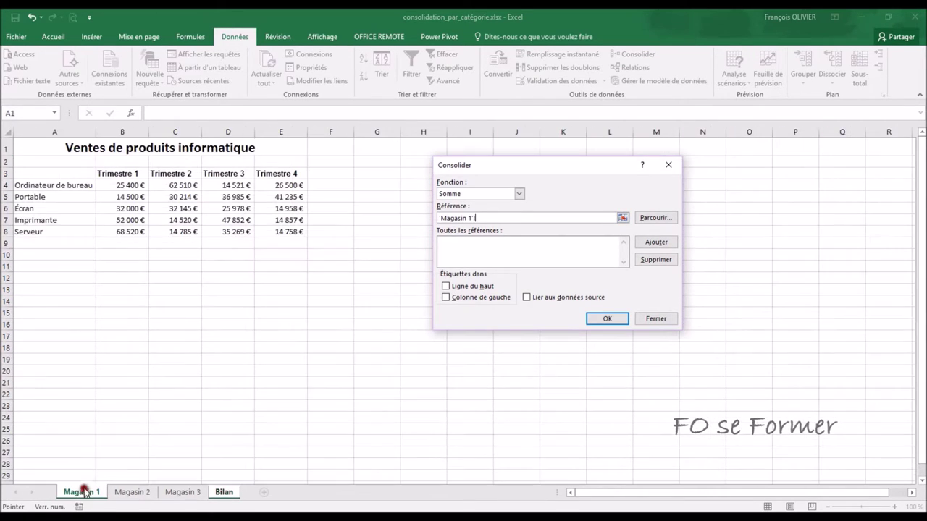
pyautogui.moveTo(49, 173)
pyautogui.mouseDown()
pyautogui.moveTo(188, 238)
pyautogui.moveTo(278, 230)
pyautogui.mouseUp()
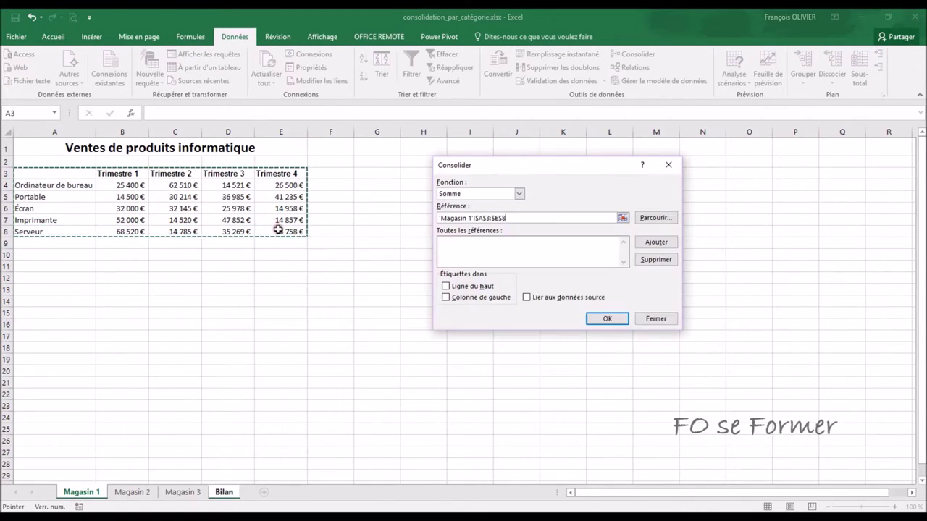
pyautogui.click(663, 243)
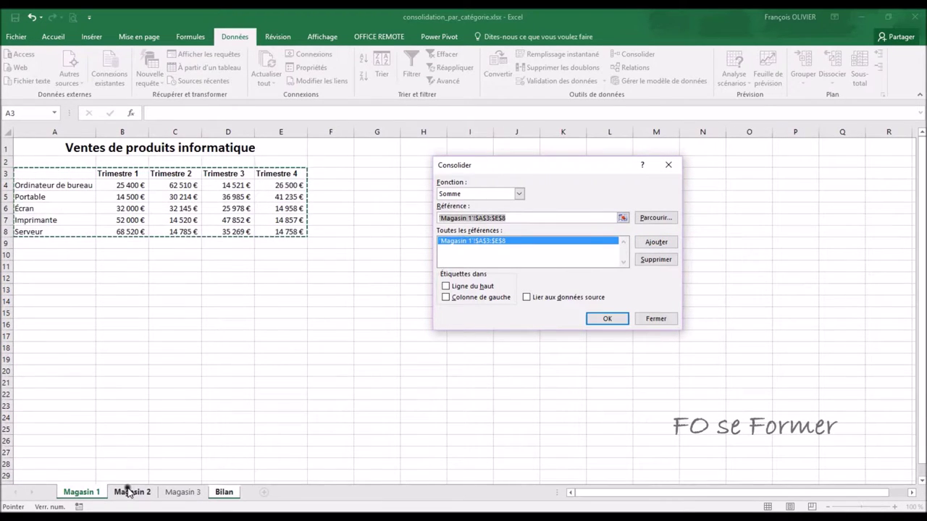
# - Add the Magasin 2 and Magasin 3 sales tables, all four quarters, as source references
pyautogui.click(128, 492)
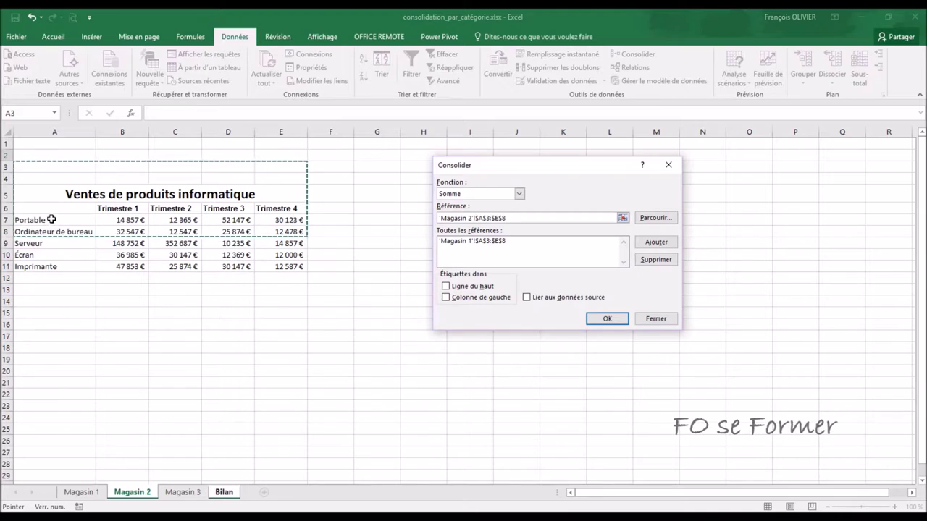
pyautogui.moveTo(51, 209); pyautogui.dragTo(186, 270)
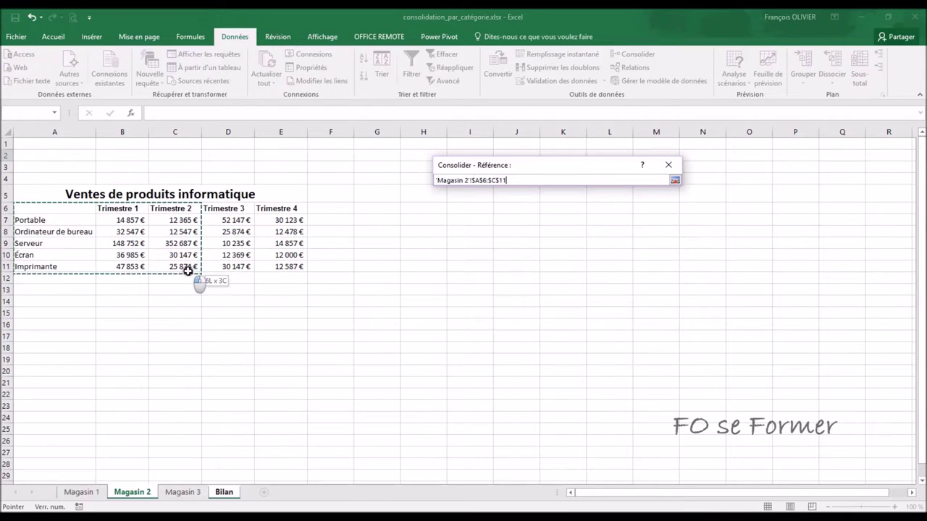
pyautogui.moveTo(186, 270); pyautogui.dragTo(263, 266)
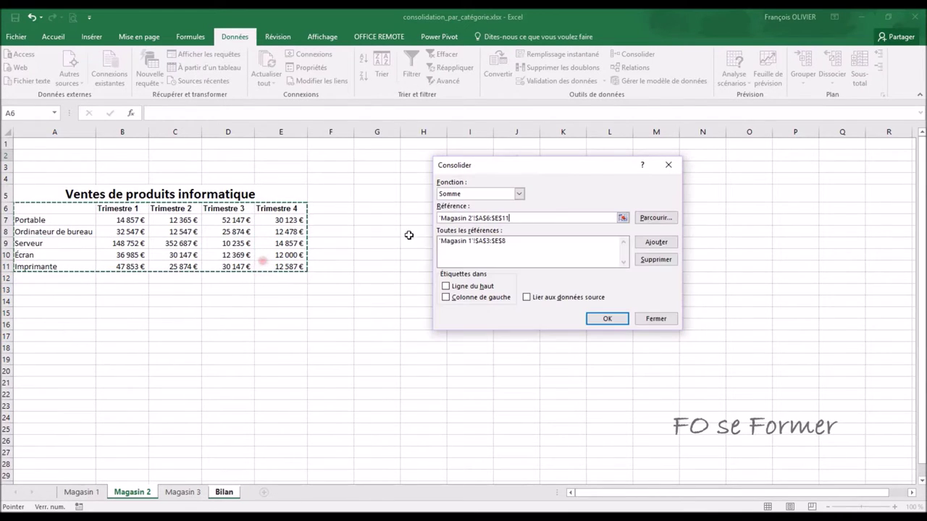
pyautogui.click(655, 242)
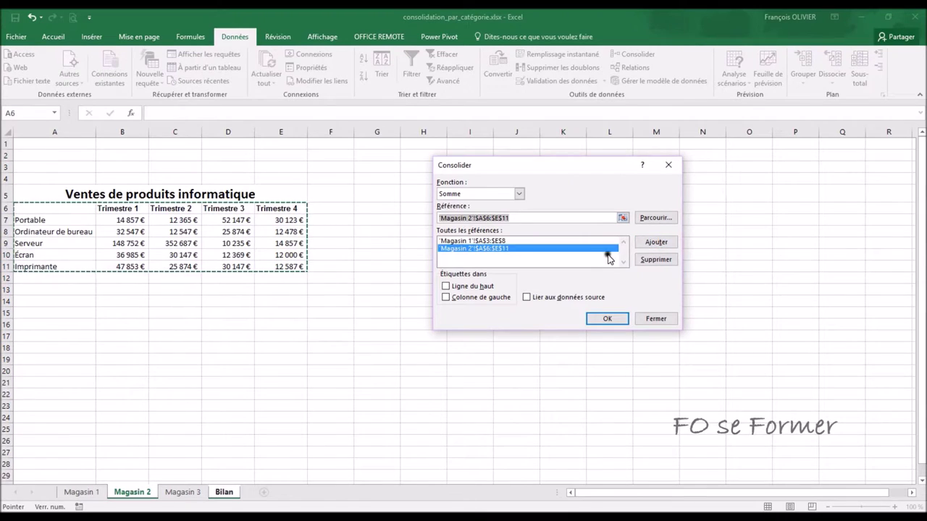
pyautogui.click(183, 491)
pyautogui.moveTo(141, 174)
pyautogui.mouseDown()
pyautogui.moveTo(147, 168)
pyautogui.moveTo(360, 221)
pyautogui.mouseUp()
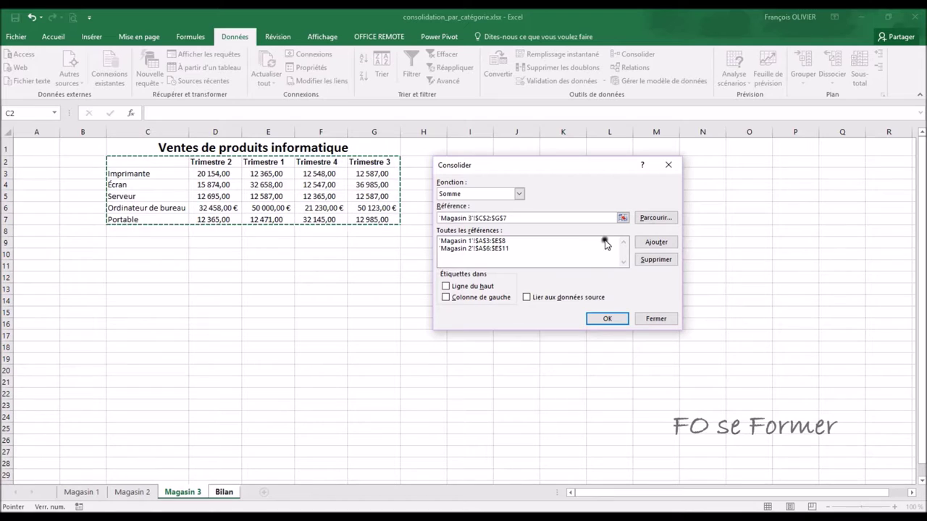
pyautogui.click(656, 242)
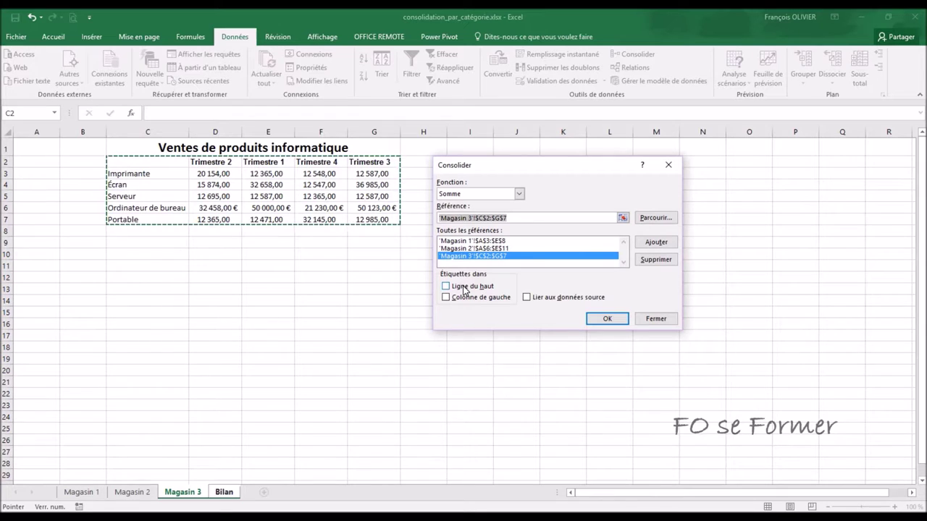
# - Tick Ligne du haut, Colonne de gauche and Lier aux données source, then run the consolidation
pyautogui.click(464, 287)
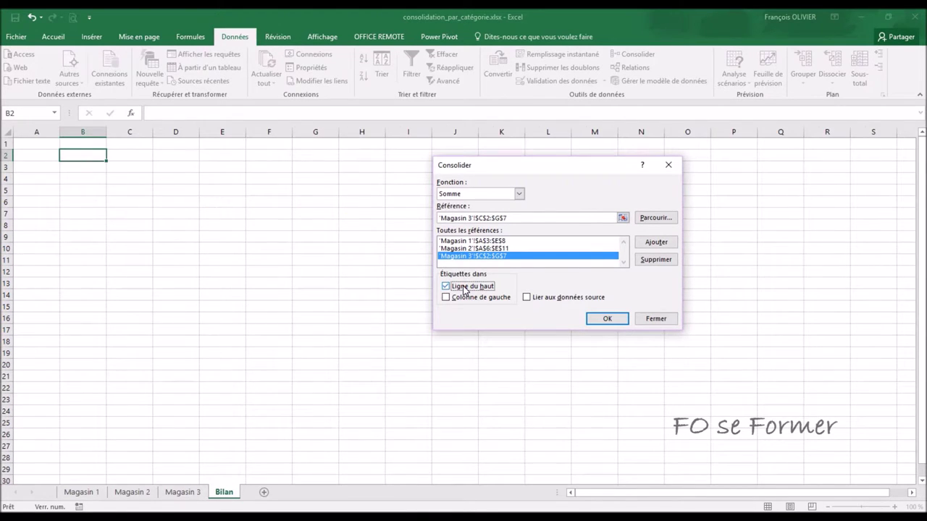
pyautogui.click(458, 301)
pyautogui.click(527, 299)
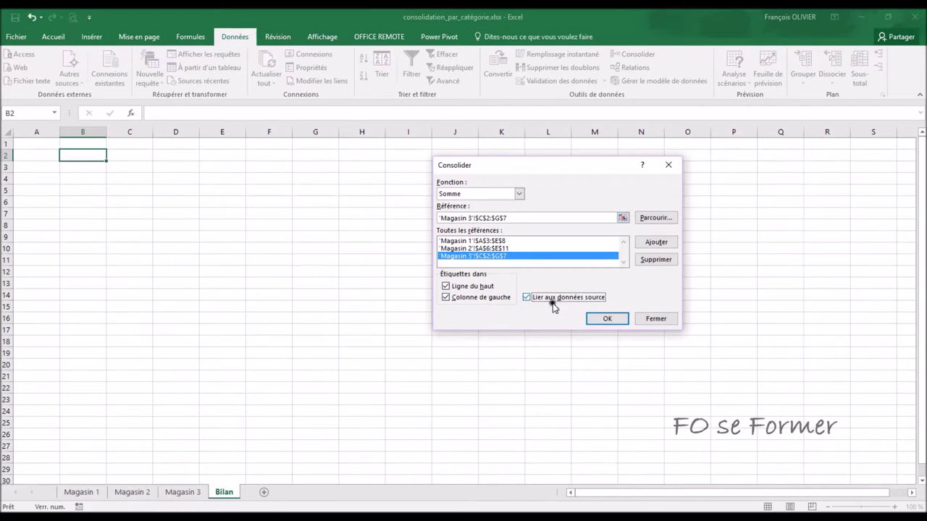
pyautogui.click(598, 320)
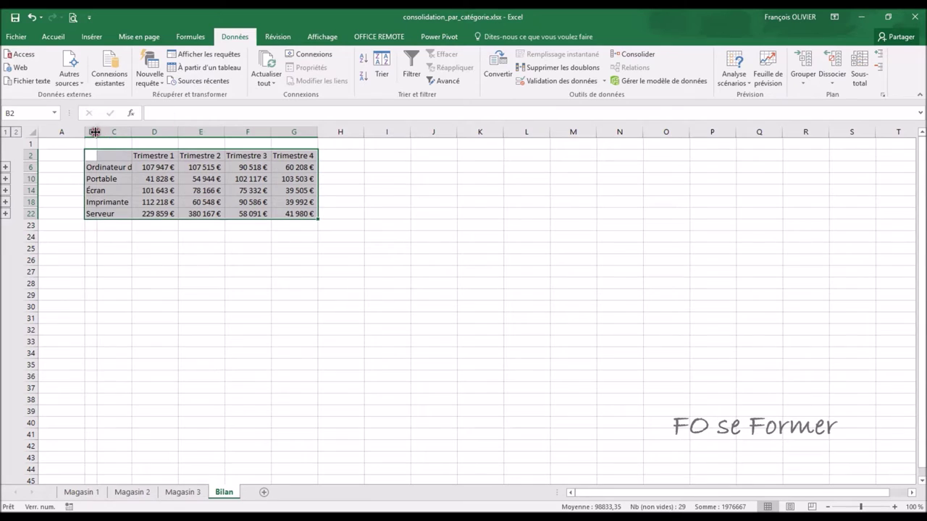
# - Select the consolidated table and auto-fit column B so 'Ordinateur de bureau' shows in full
pyautogui.click(92, 142)
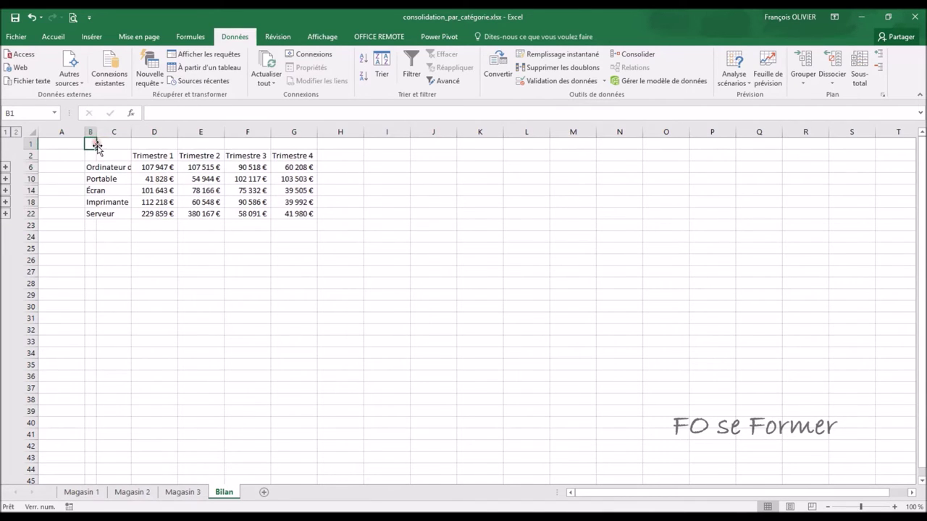
pyautogui.click(107, 154)
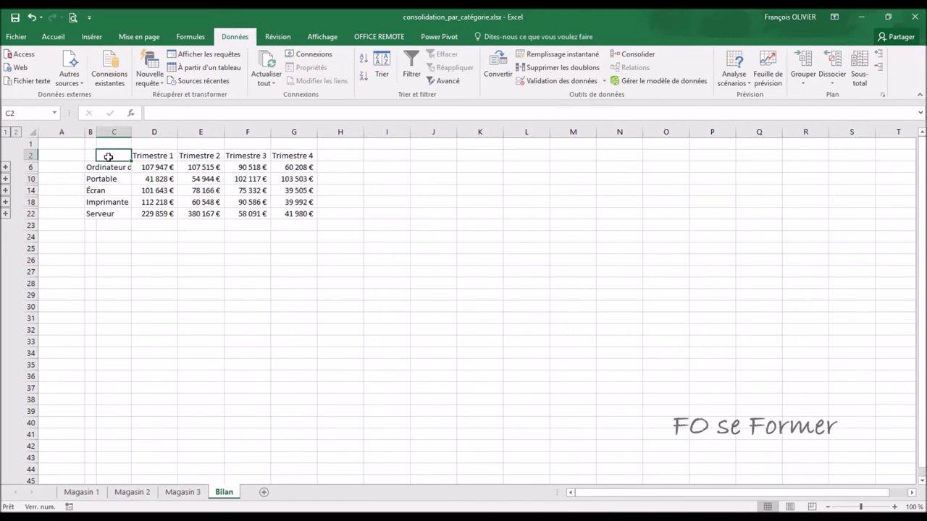
pyautogui.hotkey('ctrl', 'a')
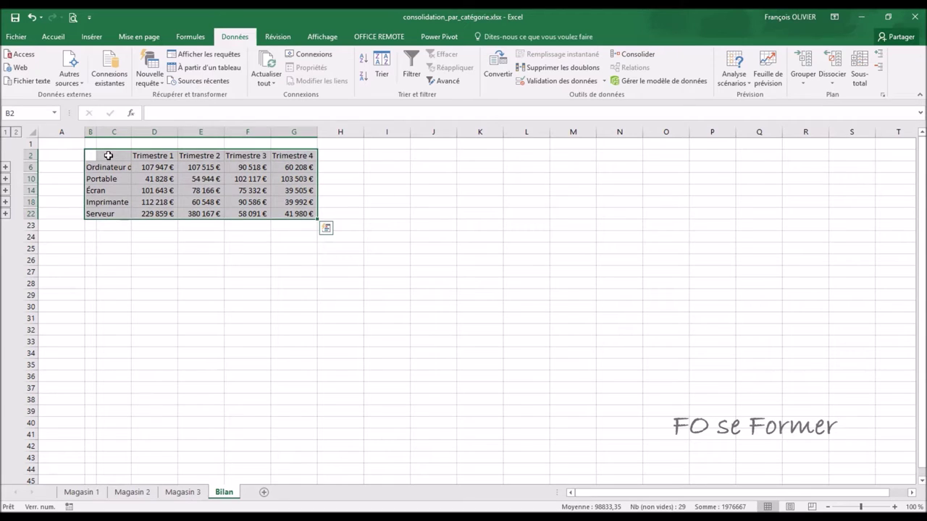
pyautogui.doubleClick(95, 135)
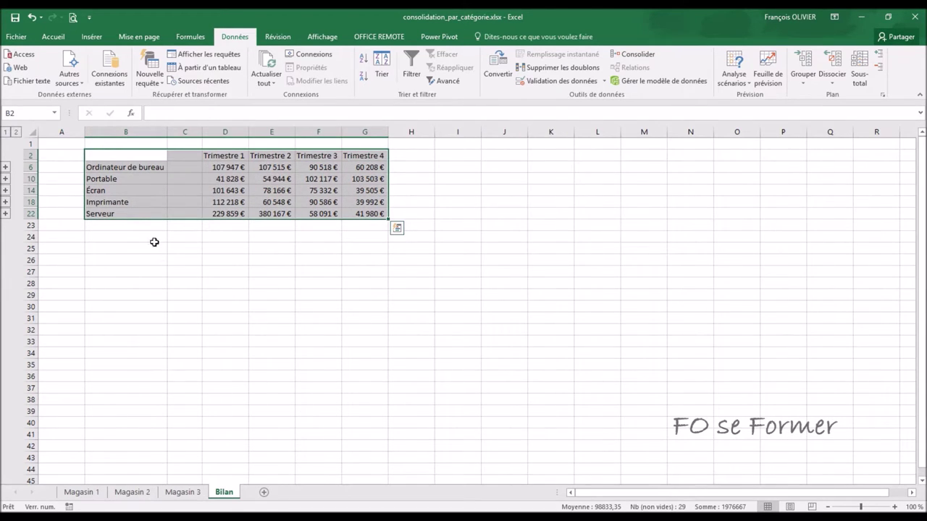
pyautogui.click(161, 267)
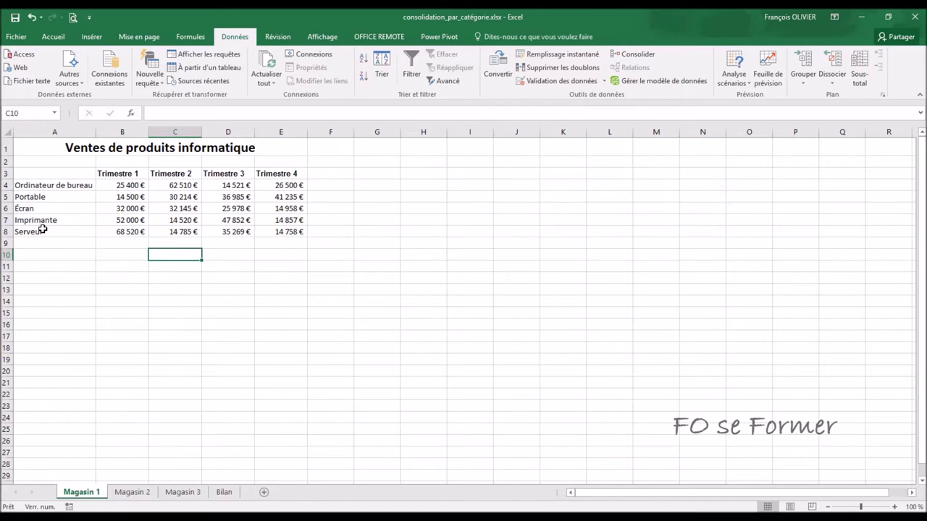
# - Back on Bilan, select D6 to see the 107 947 € total =SOMME(D3:D5)
pyautogui.click(223, 492)
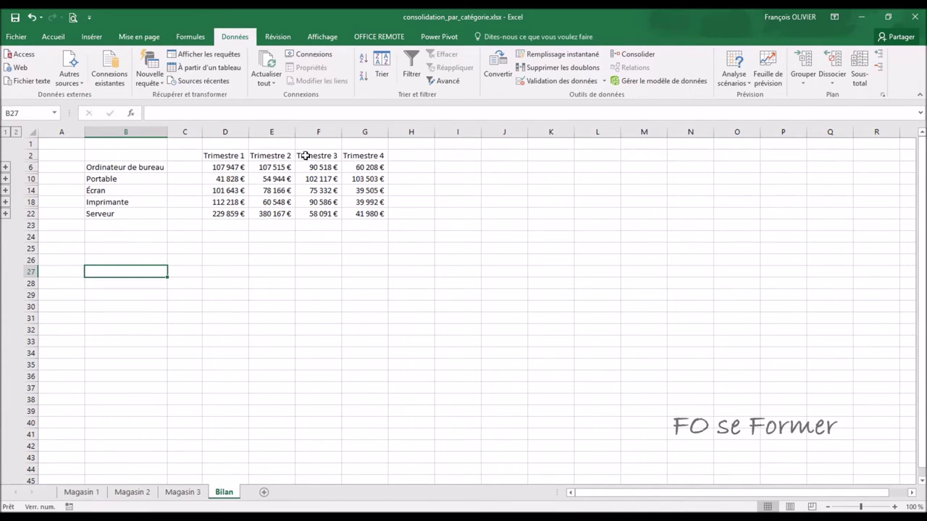
pyautogui.click(88, 491)
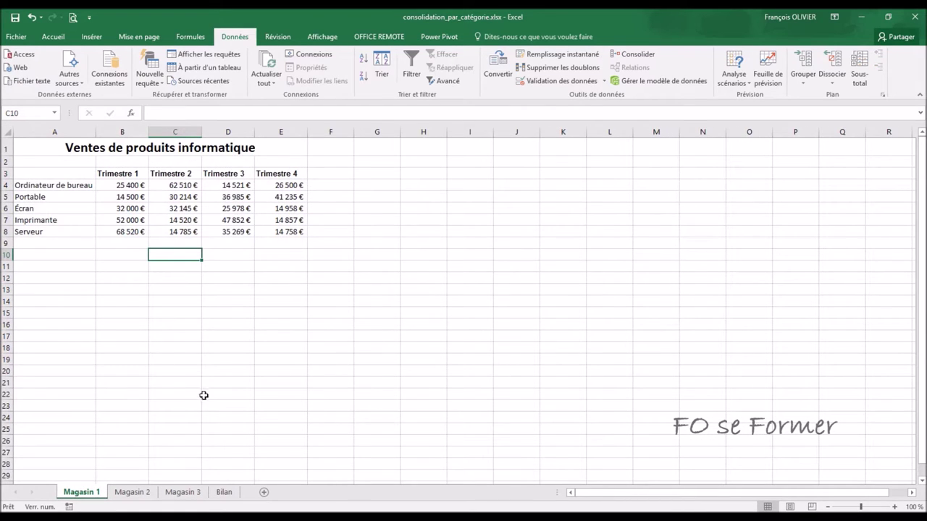
pyautogui.click(222, 491)
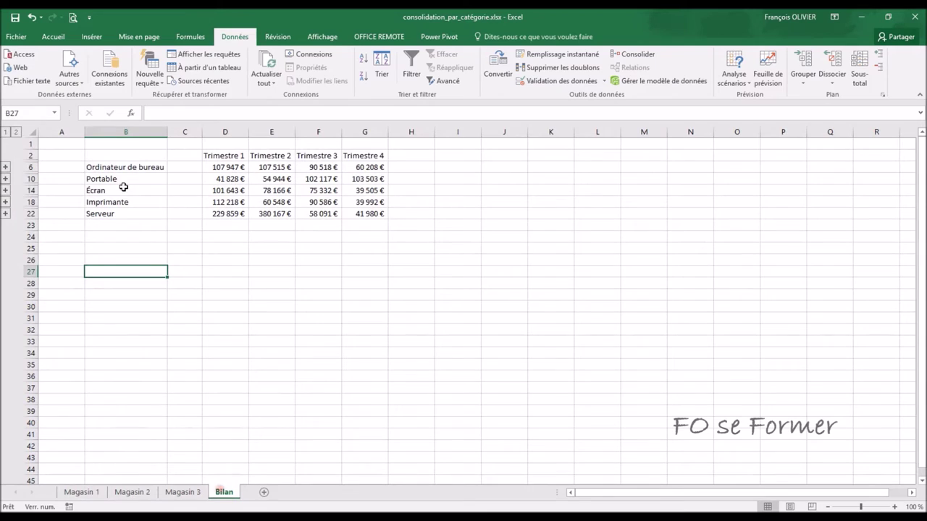
pyautogui.click(218, 169)
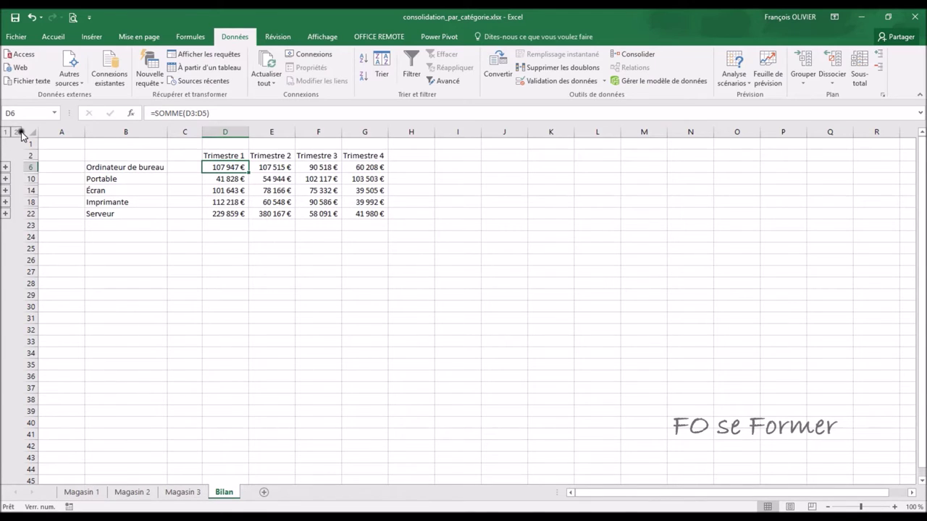
# - Switch the outline to level 2, then level 1, then expand the Ordinateur de bureau group
pyautogui.click(18, 133)
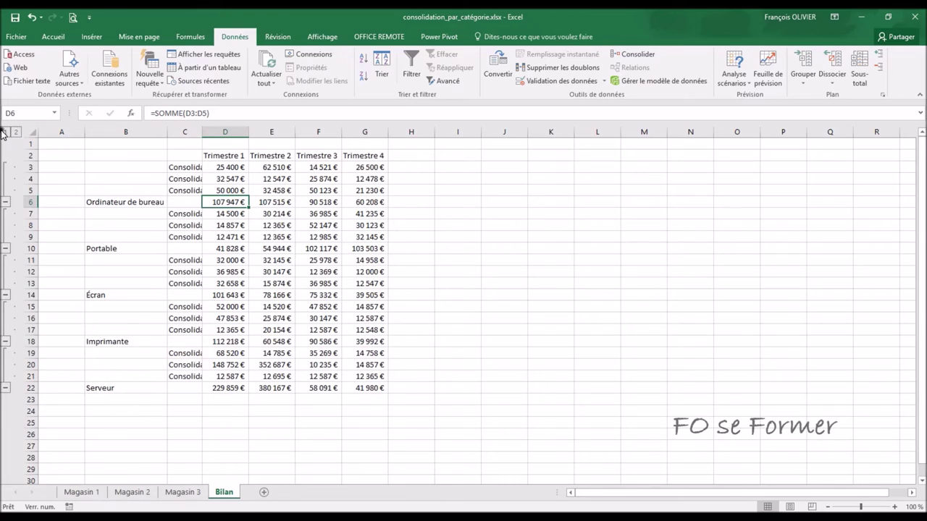
pyautogui.click(5, 132)
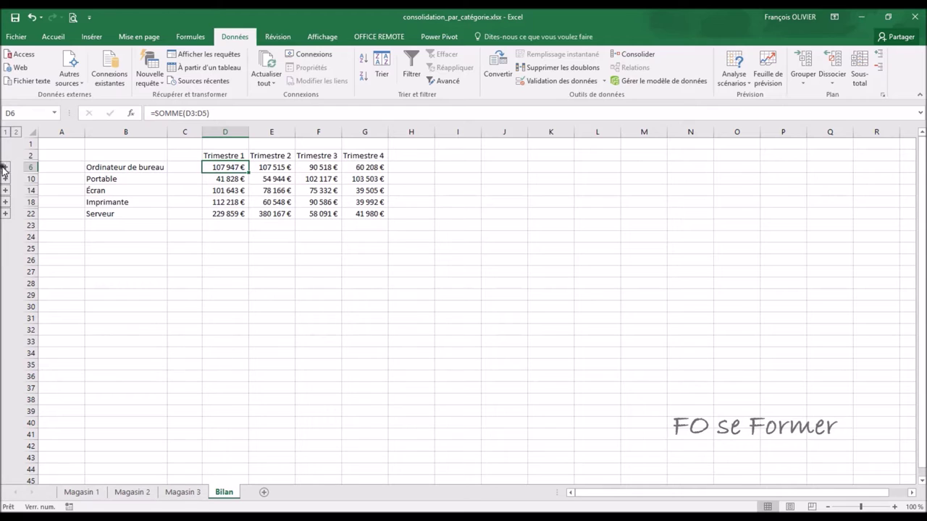
pyautogui.click(5, 167)
# - Autofit column C to show the full Consolidation_Par_Catégorie labels and select D5
pyautogui.moveTo(204, 133); pyautogui.dragTo(270, 123)
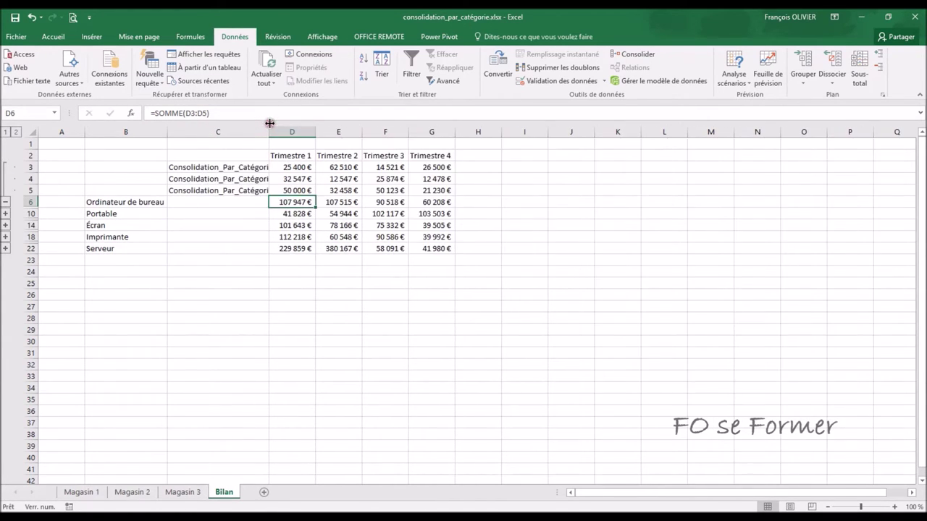
pyautogui.doubleClick(268, 131)
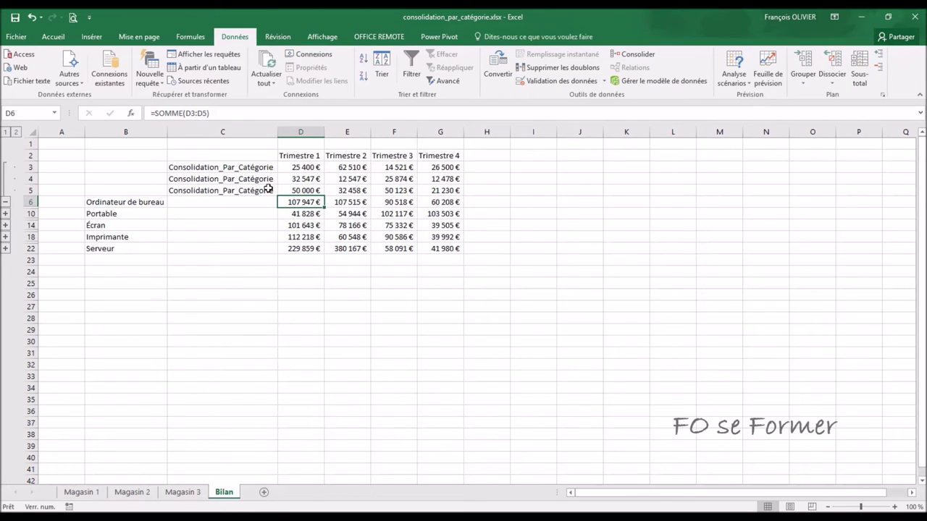
pyautogui.click(298, 190)
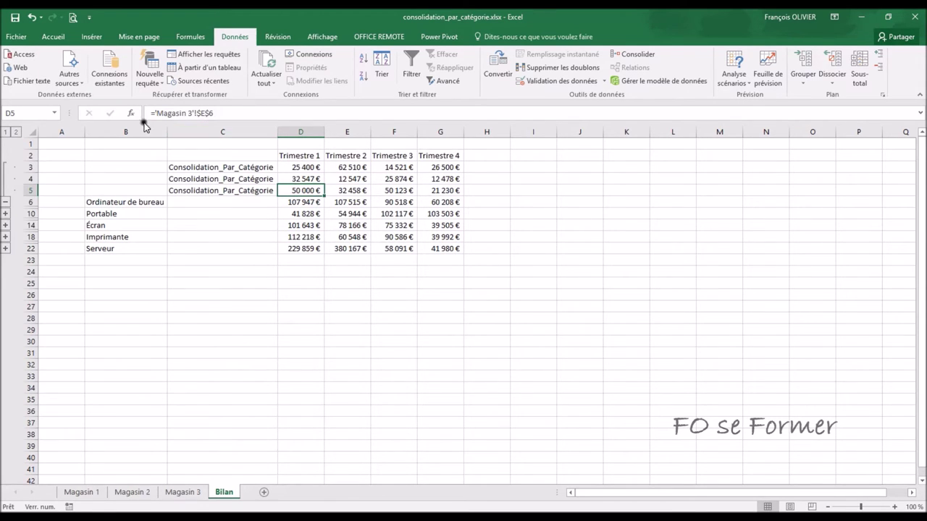
pyautogui.click(53, 36)
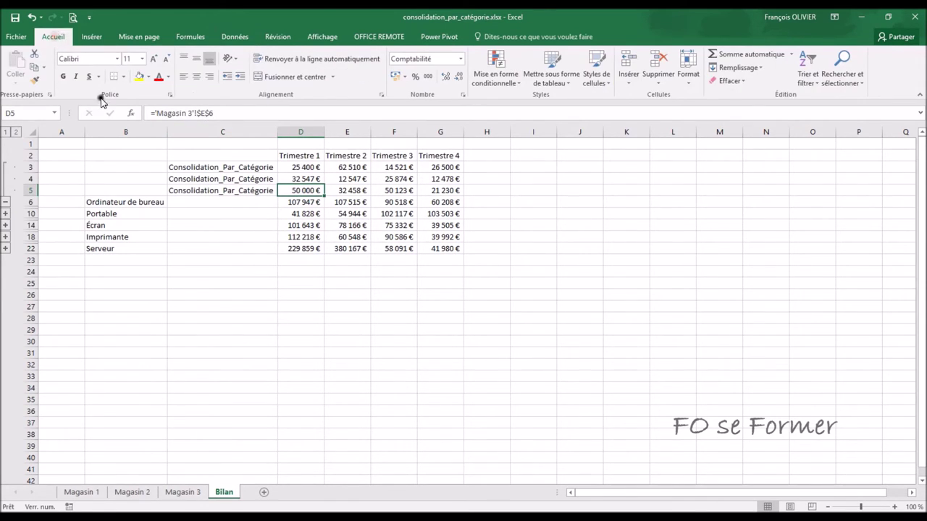
# - Fill Bilan cell D5 light blue and cell D6 red
pyautogui.click(148, 76)
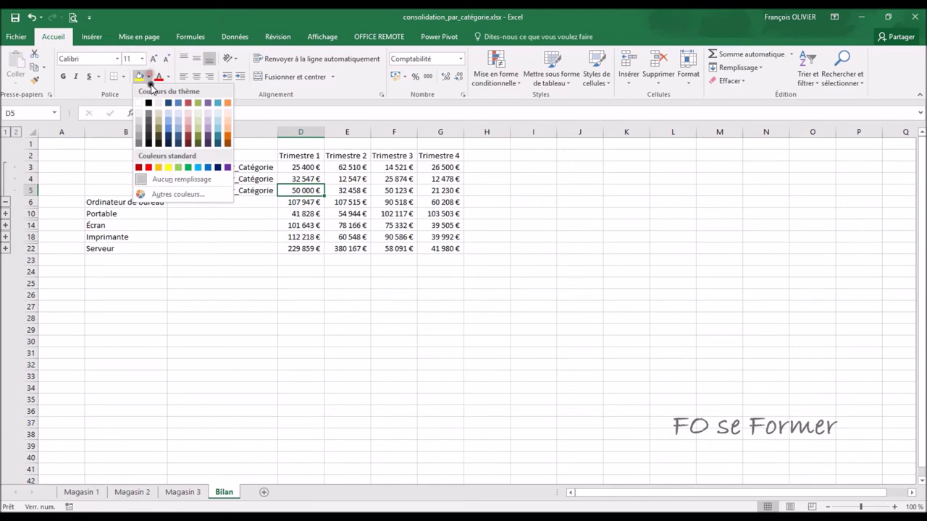
pyautogui.click(198, 167)
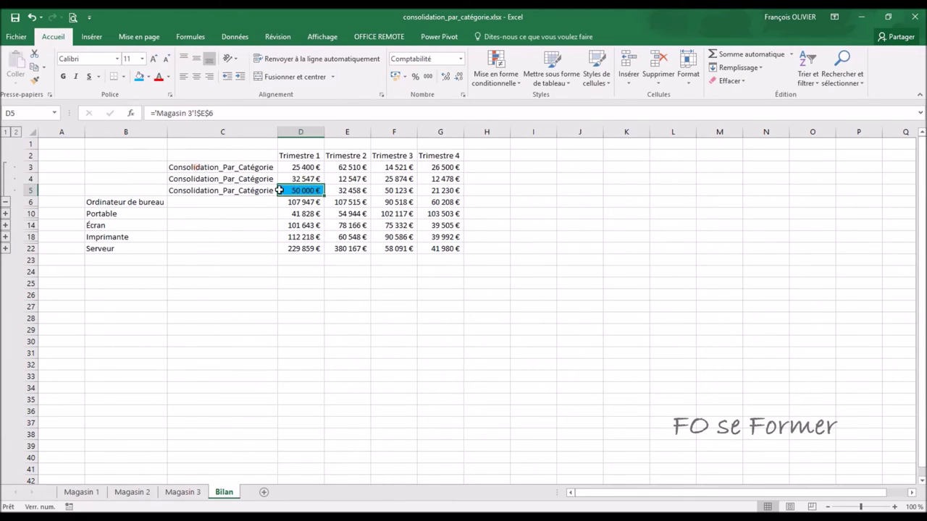
pyautogui.click(303, 201)
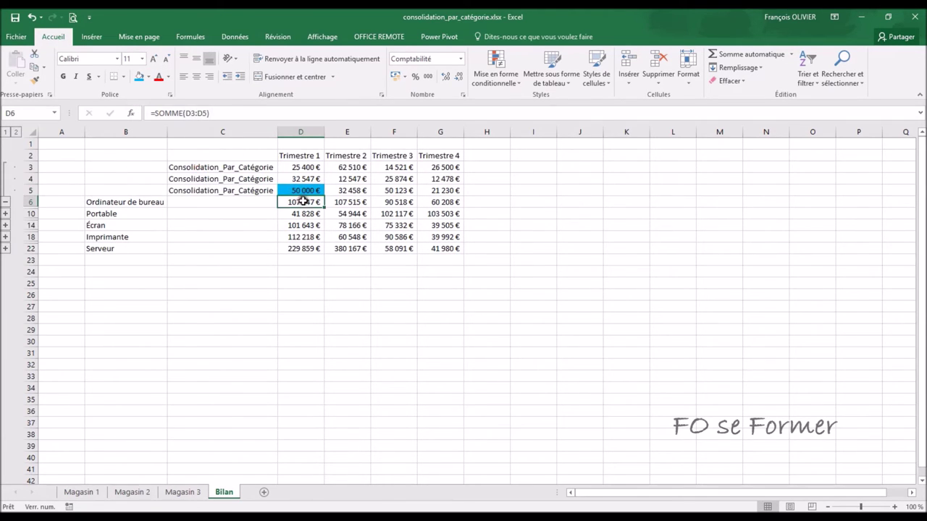
pyautogui.click(147, 76)
pyautogui.click(148, 167)
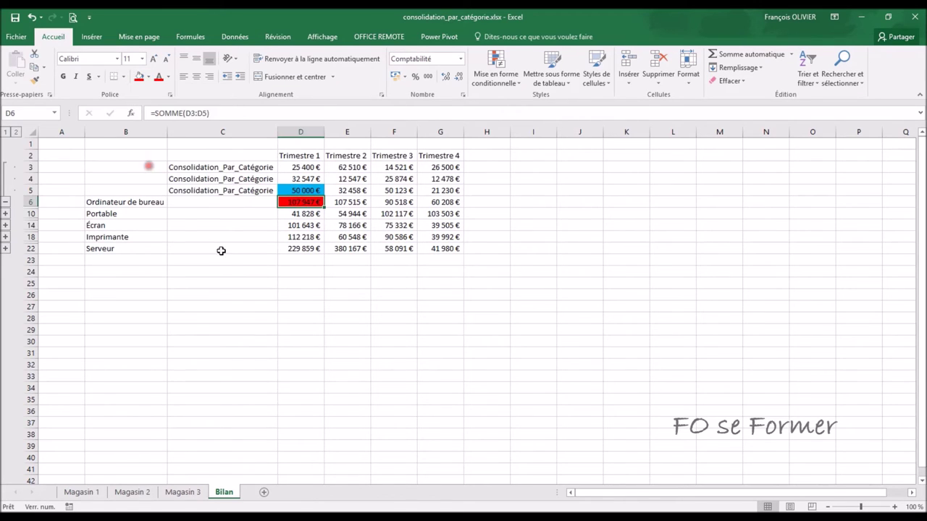
pyautogui.click(236, 261)
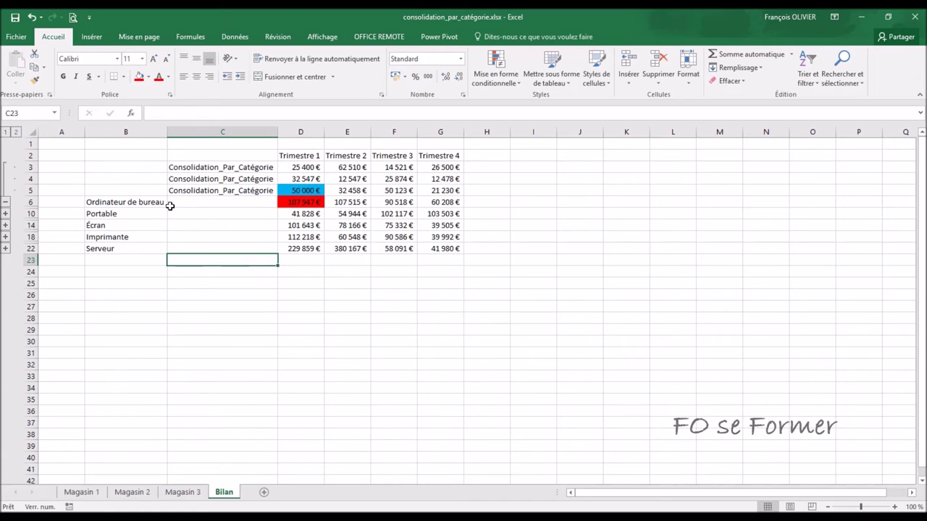
# - Check D5's link to Magasin 3 and D6's SOMME formula, then go to Magasin 3
pyautogui.click(289, 188)
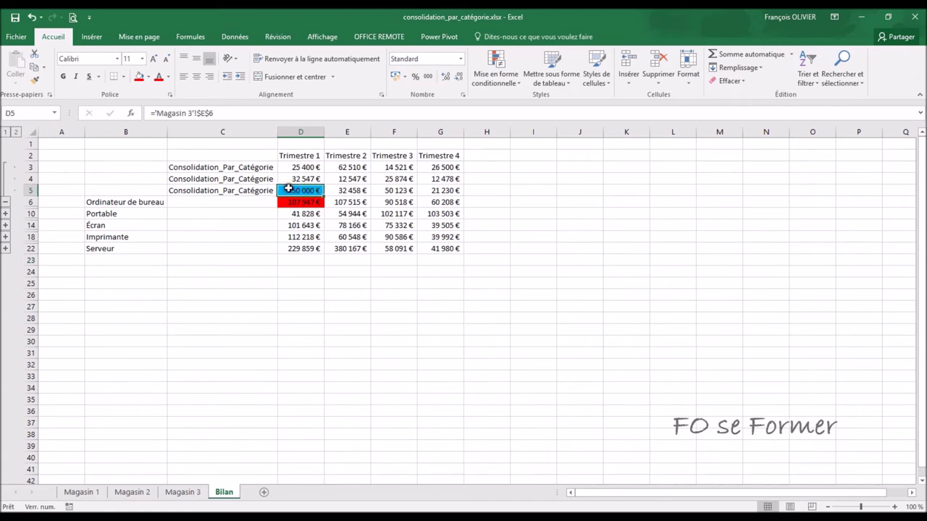
pyautogui.click(295, 202)
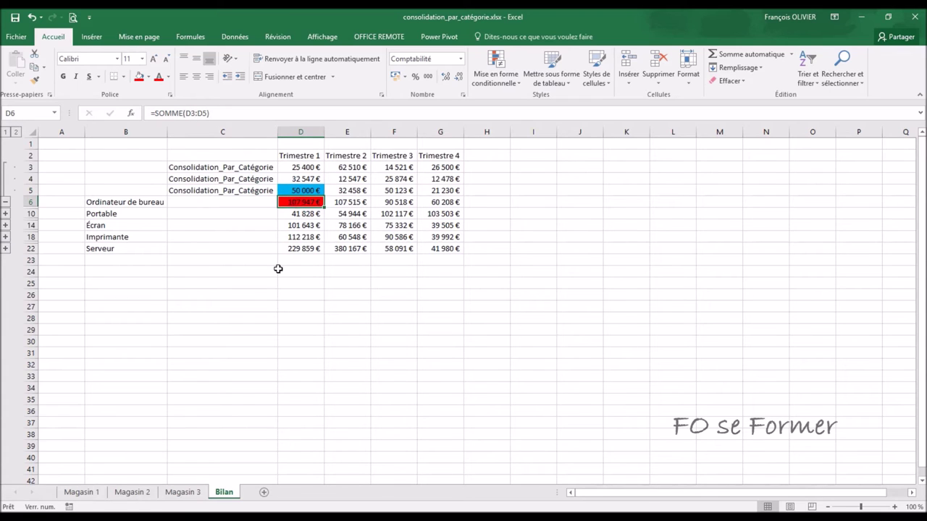
pyautogui.click(305, 189)
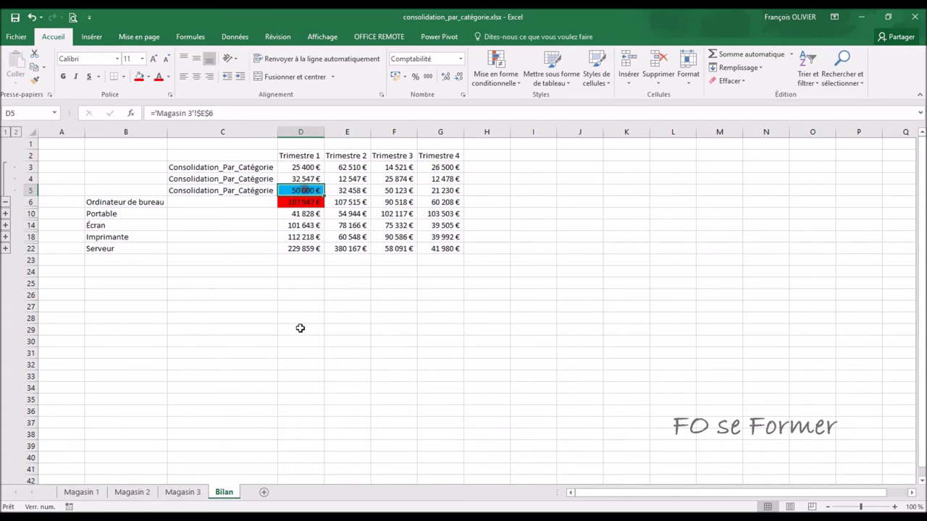
pyautogui.click(193, 492)
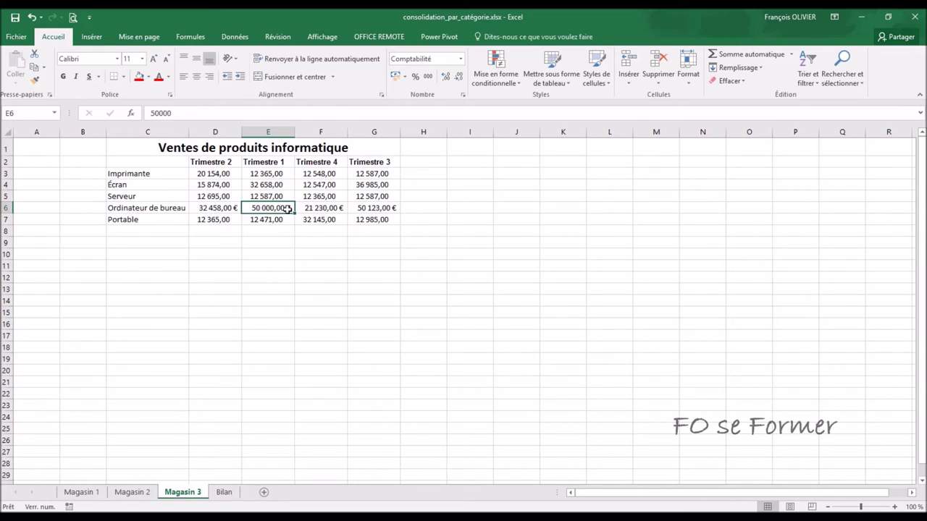
# - Change Magasin 3 E6 to 35000, collapse Bilan's Ordinateur de bureau group, and select B2:G22
pyautogui.write('35000')
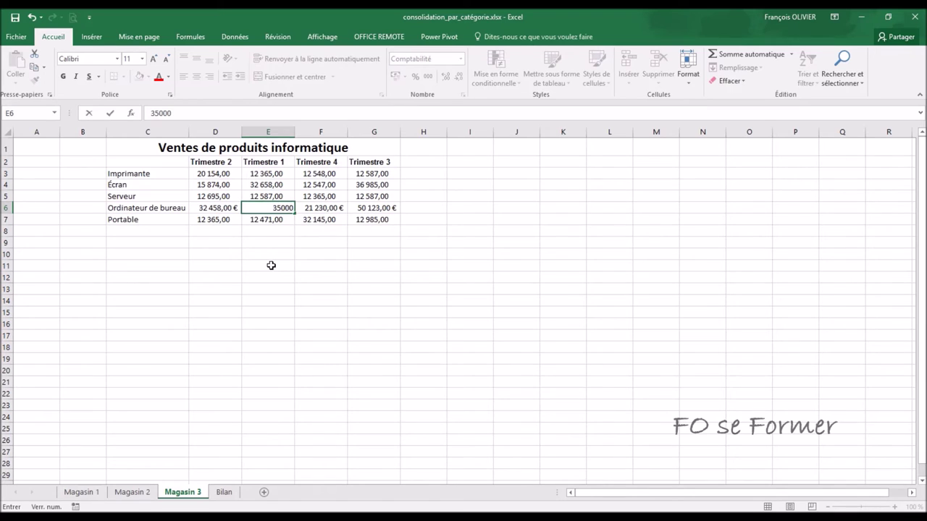
pyautogui.press('Return')
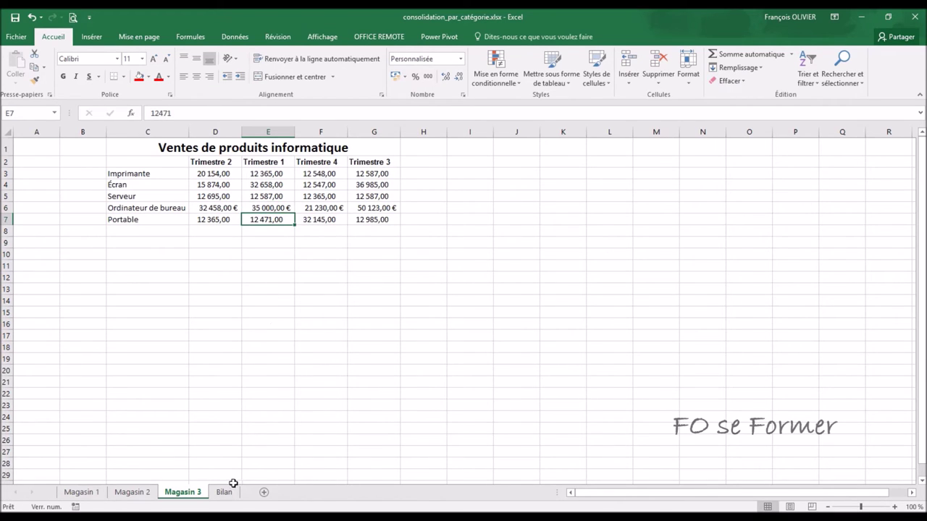
pyautogui.click(227, 491)
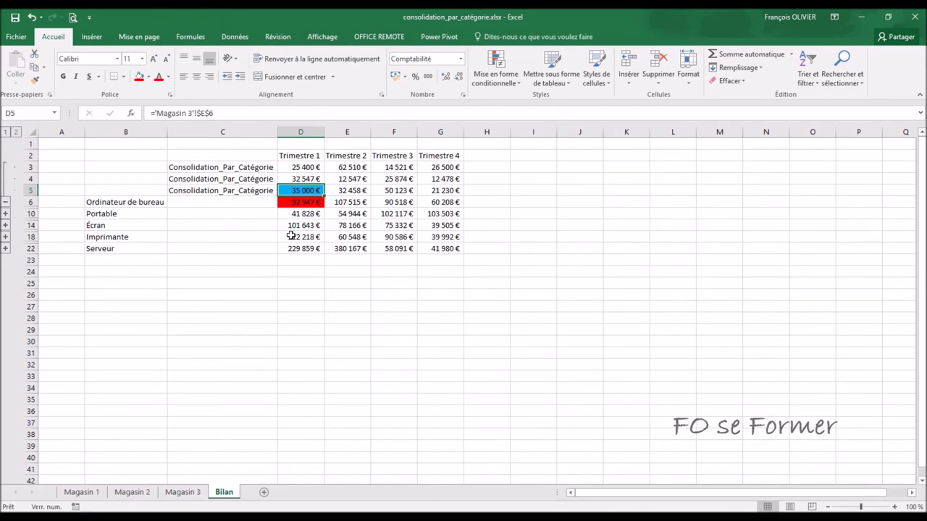
pyautogui.click(8, 202)
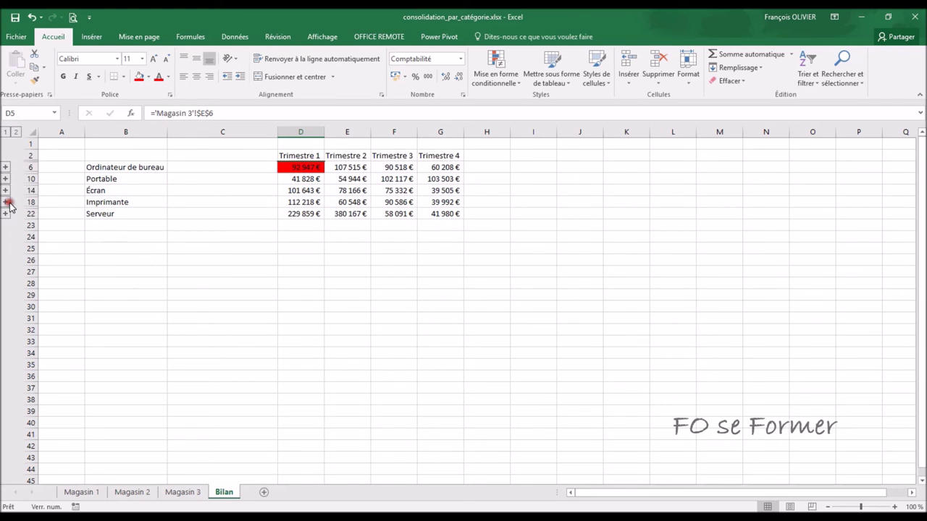
pyautogui.click(132, 157)
pyautogui.moveTo(131, 157); pyautogui.dragTo(450, 214)
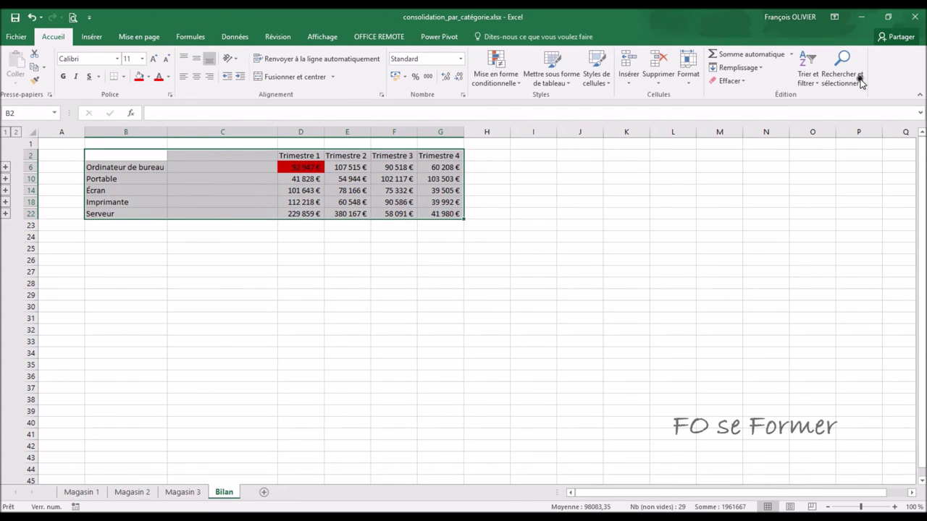
# - Rerun the Consolider consolidation with the Moyenne function instead of Somme
pyautogui.click(234, 36)
pyautogui.click(633, 53)
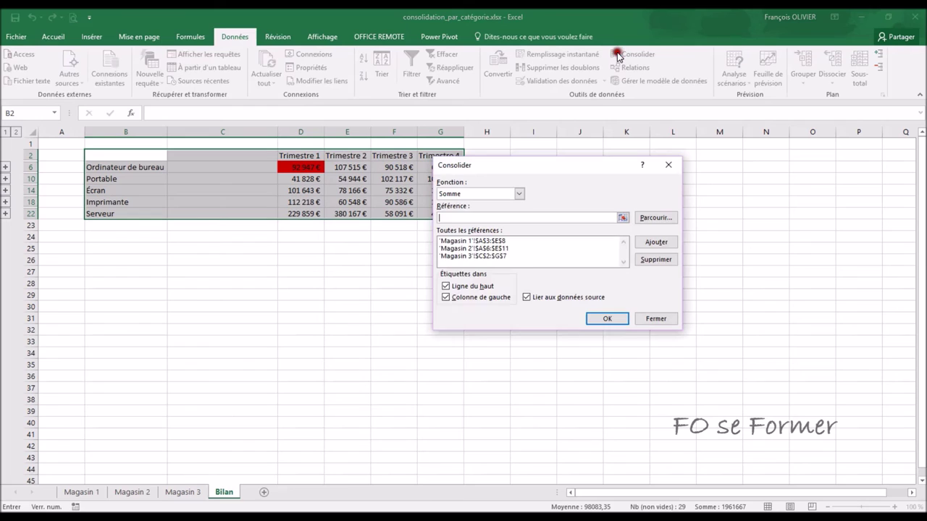
pyautogui.click(519, 194)
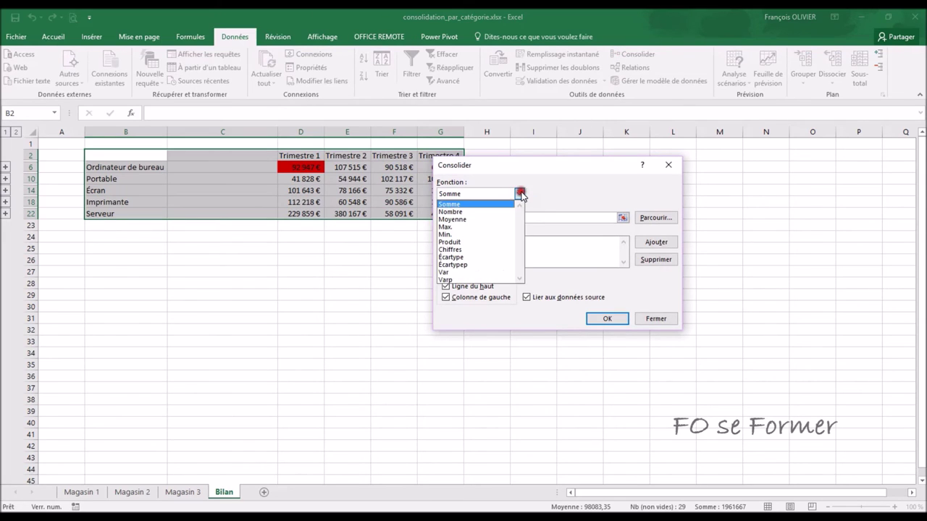
pyautogui.click(500, 220)
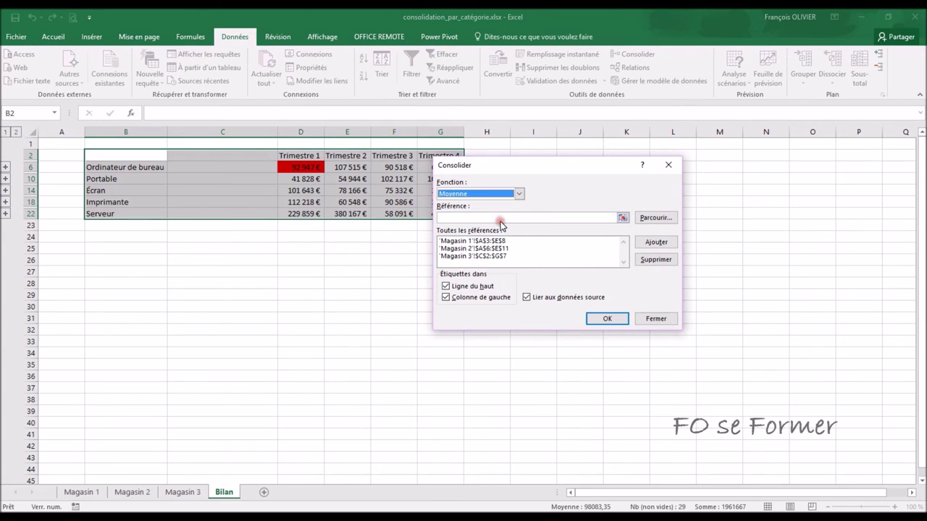
pyautogui.click(607, 319)
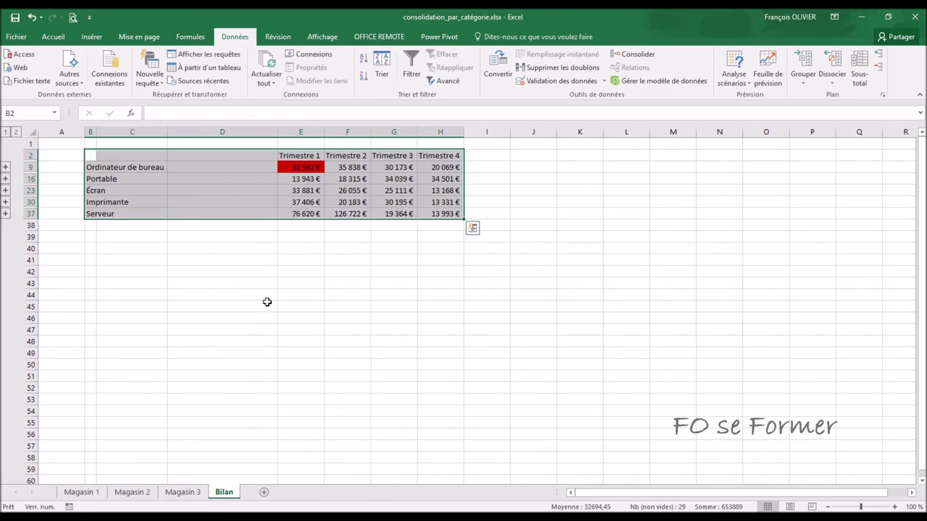
# - Inspect the average formulas in E9 and E30, expanding and collapsing the Ordinateur de bureau group
pyautogui.click(302, 167)
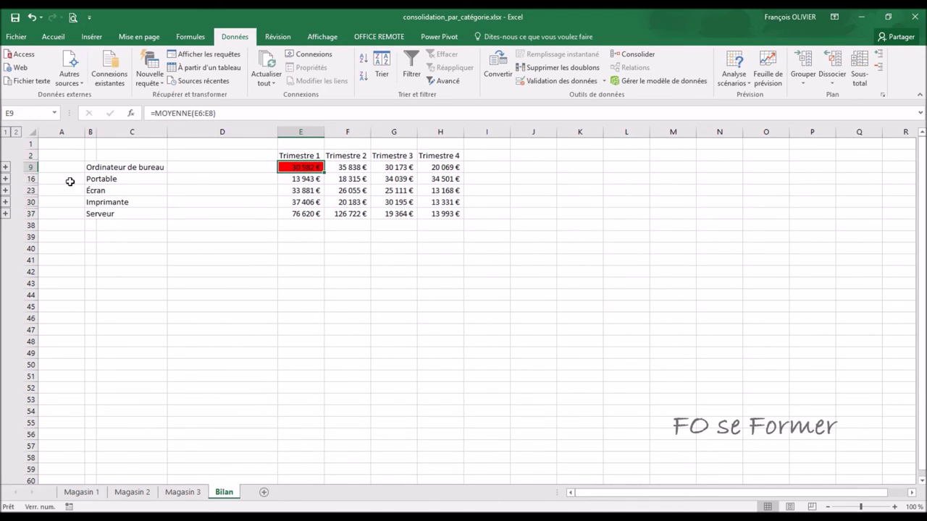
pyautogui.click(6, 167)
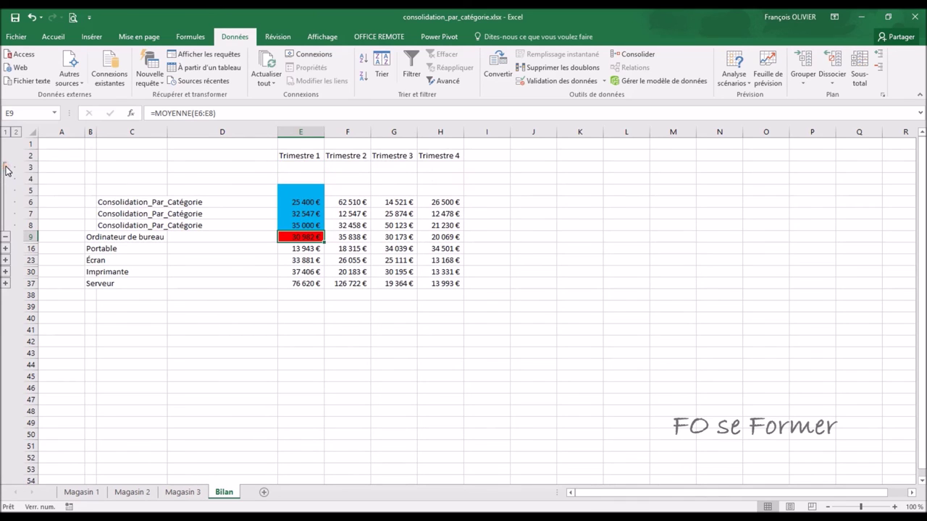
pyautogui.click(5, 236)
pyautogui.click(310, 203)
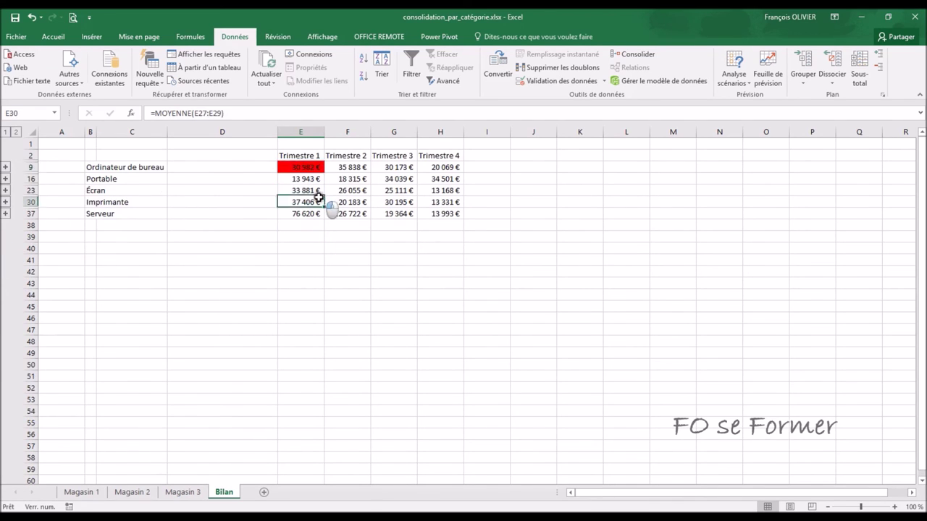